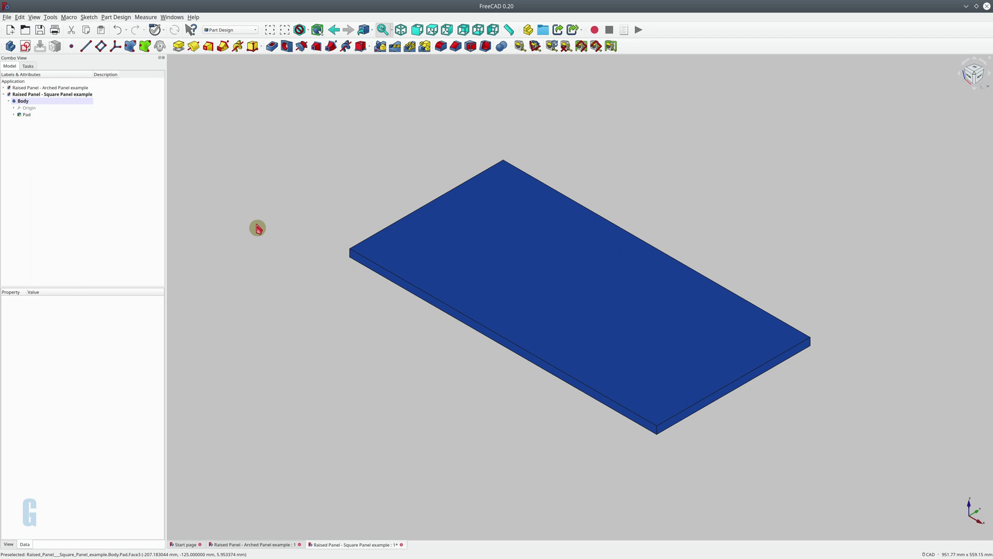
Select the square panel's top face (Face6) on the Pad
{"action": "left_click", "coordinate": [456, 246]}
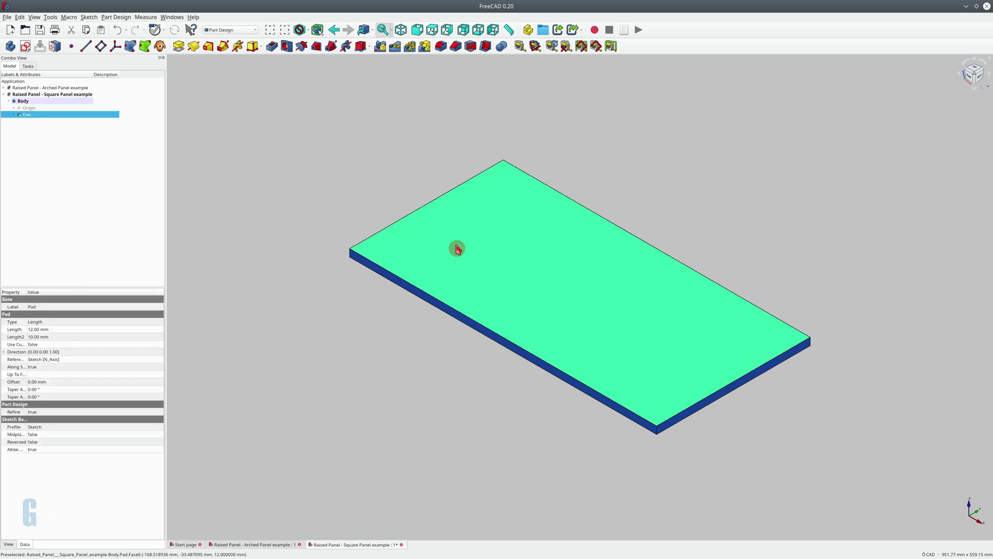
Chamfer the square panel's top face using Two distances with a 25 mm first size
{"action": "left_click", "coordinate": [455, 46]}
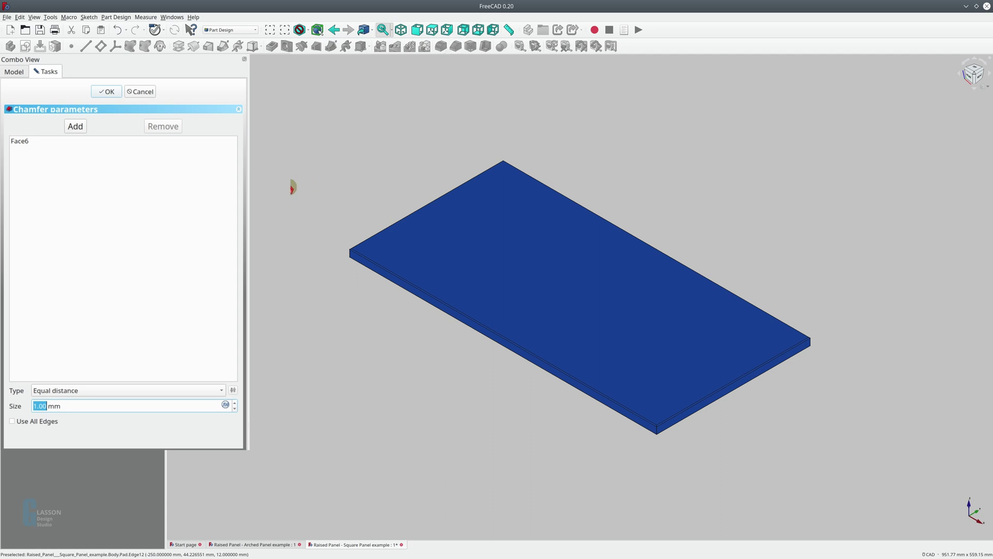
{"action": "left_click", "coordinate": [164, 391]}
{"action": "left_click", "coordinate": [155, 403]}
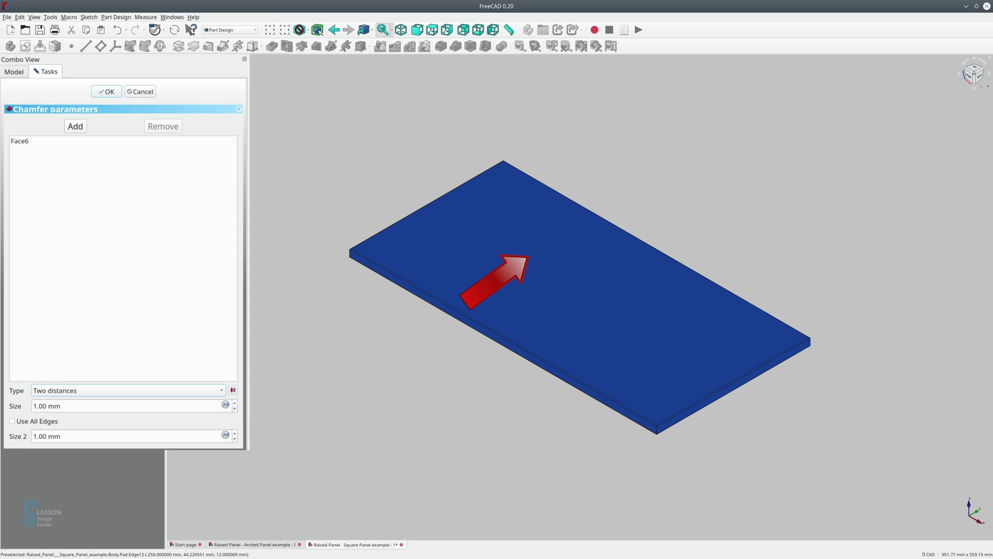
{"action": "triple_click", "coordinate": [32, 406]}
{"action": "type", "text": "25"}
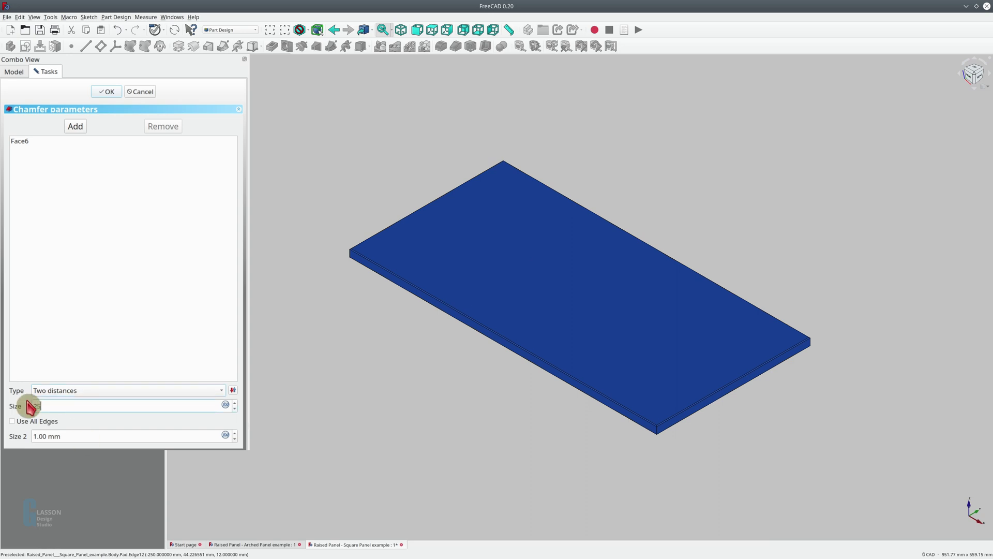
{"action": "key", "text": "Tab"}
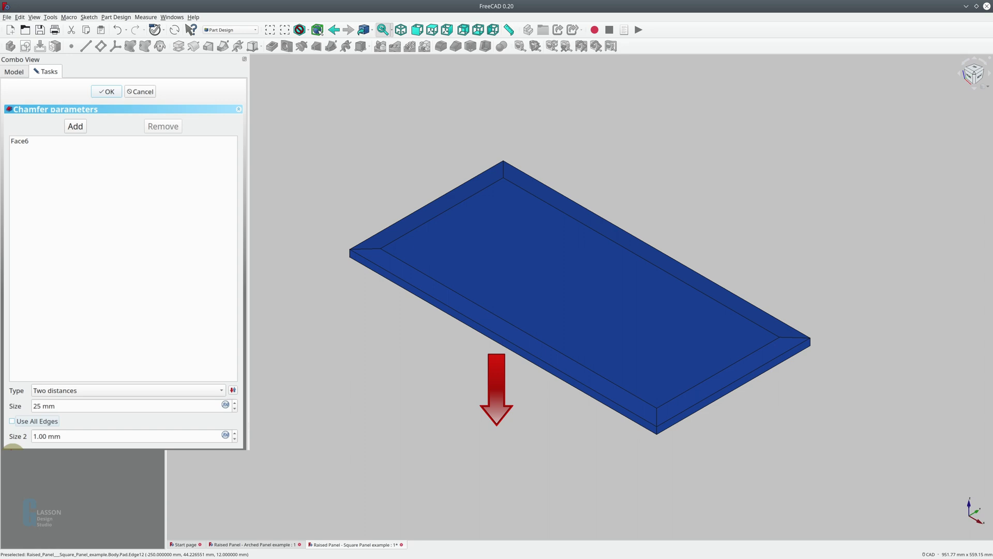
{"action": "triple_click", "coordinate": [44, 437]}
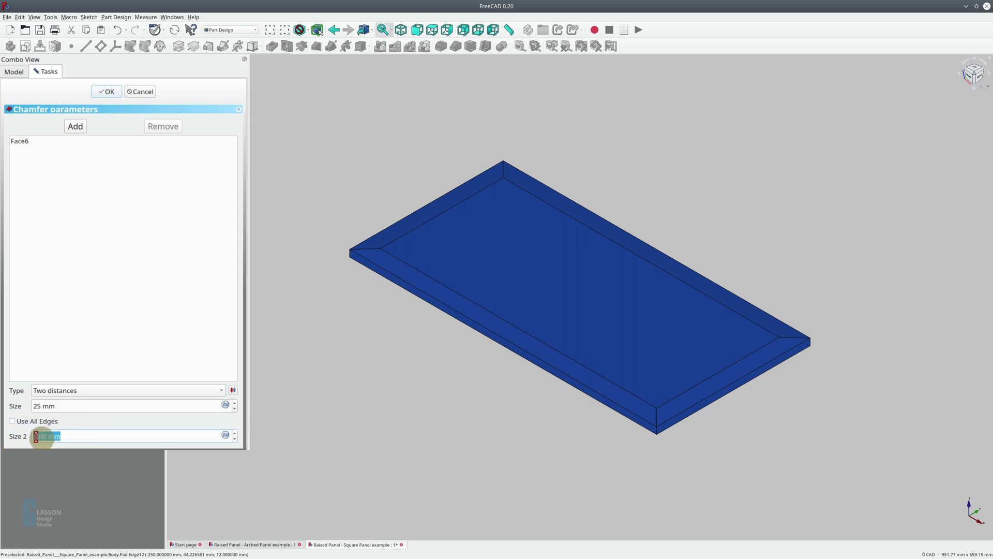
{"action": "key", "text": "Return"}
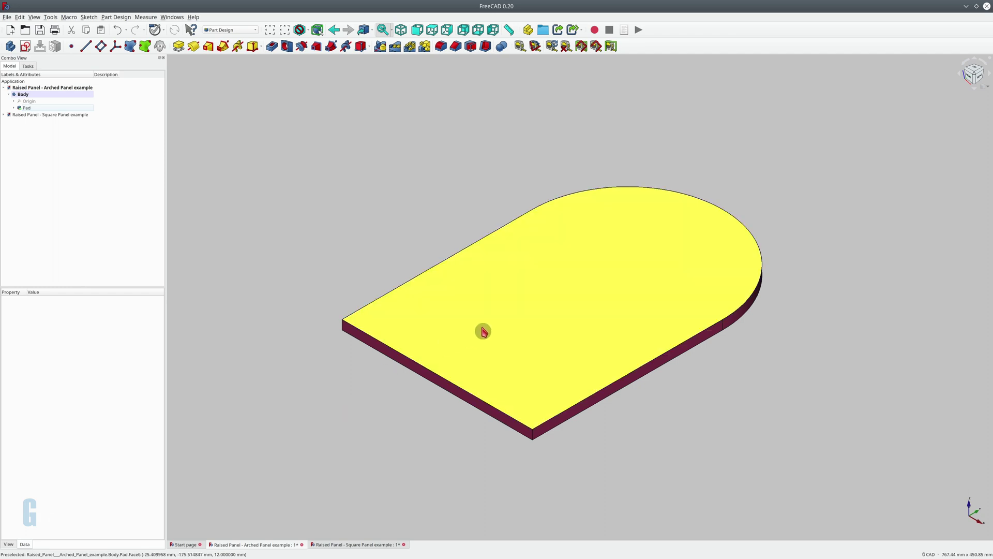
Give the arched panel's top face a 25 mm / 3 mm Two distances chamfer, then save and return to the square panel
{"action": "left_click", "coordinate": [498, 317]}
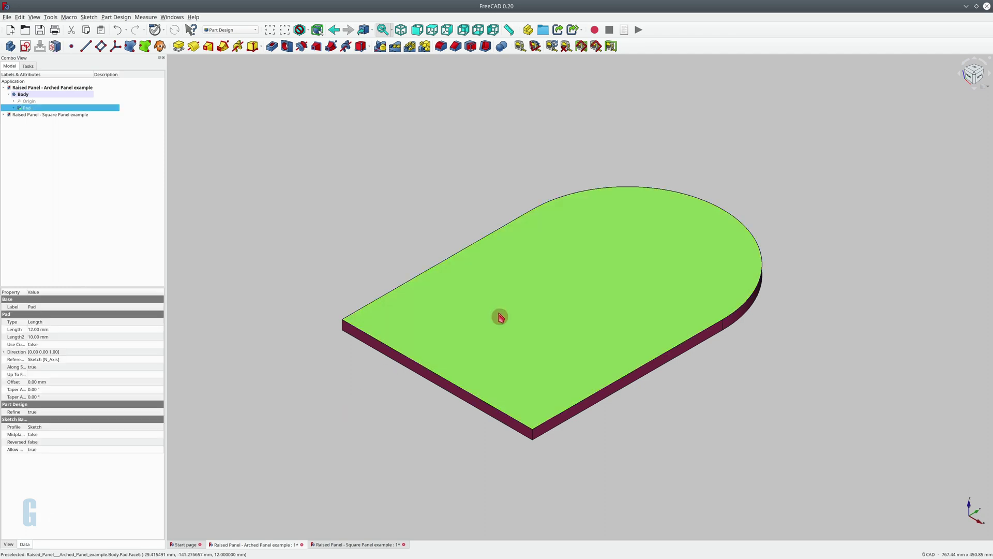
{"action": "left_click", "coordinate": [455, 46]}
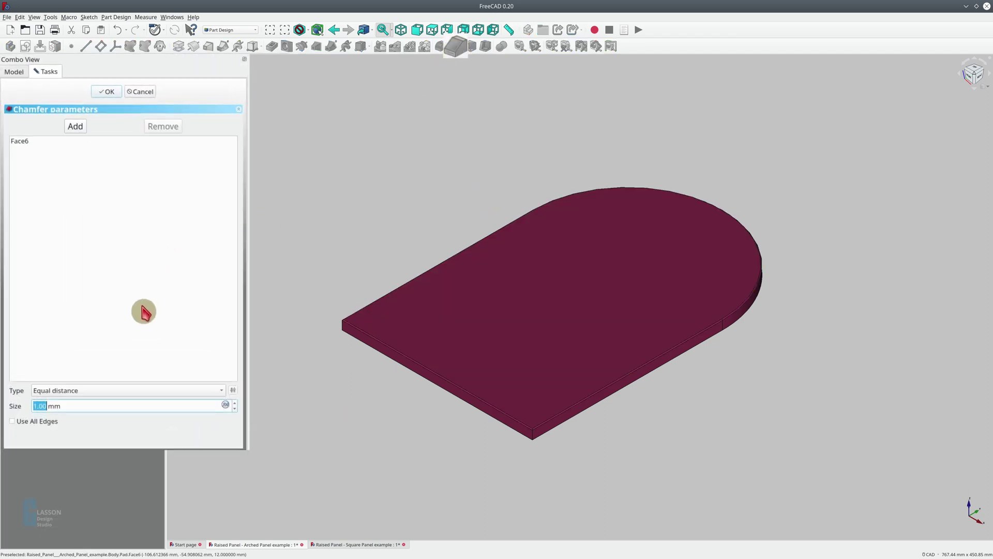
{"action": "left_click", "coordinate": [80, 391]}
{"action": "left_click", "coordinate": [87, 405]}
{"action": "left_click_drag", "start_coordinate": [81, 406], "coordinate": [34, 406]}
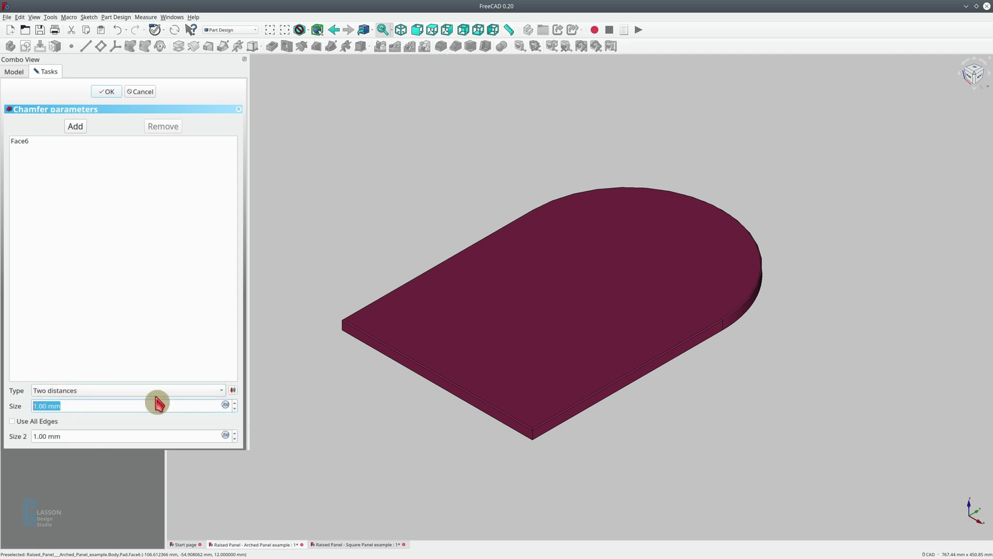
{"action": "type", "text": "25"}
{"action": "key", "text": "Tab"}
{"action": "type", "text": "3"}
{"action": "key", "text": "Return"}
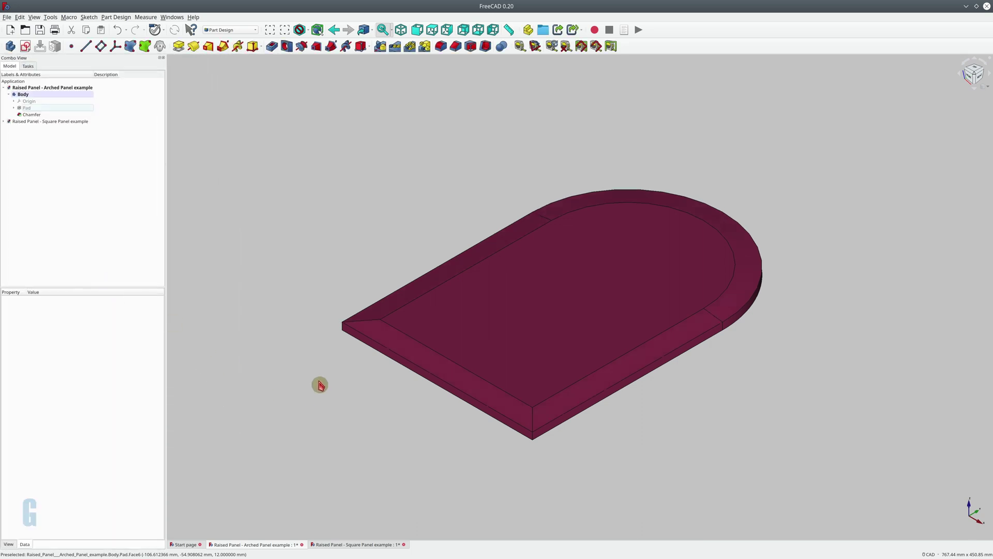
{"action": "key", "text": "ctrl+s"}
{"action": "key", "text": "ctrl+Tab"}
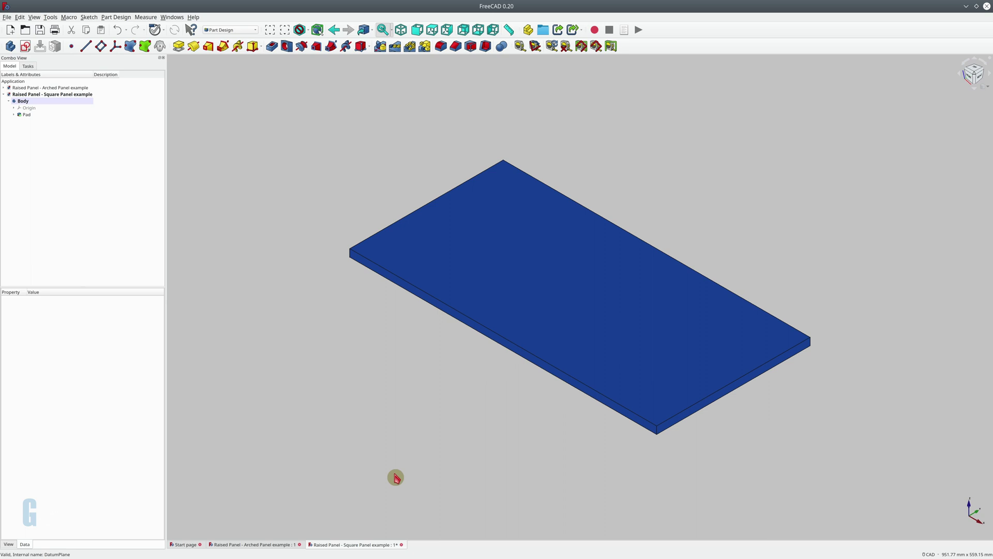
Place a datum plane on the square panel's right end face and begin a sketch on it
{"action": "left_click", "coordinate": [709, 404]}
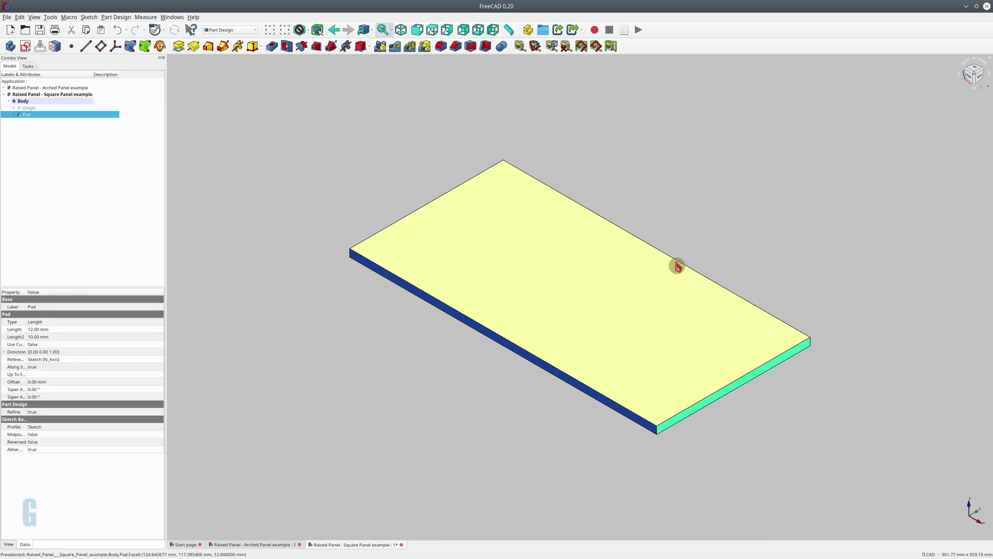
{"action": "left_click", "coordinate": [100, 46]}
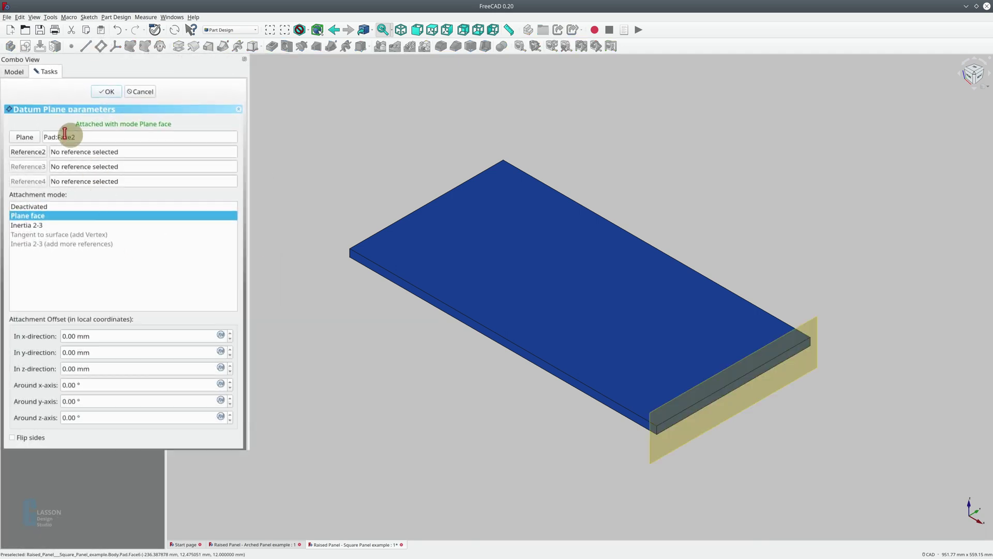
{"action": "left_click", "coordinate": [106, 91]}
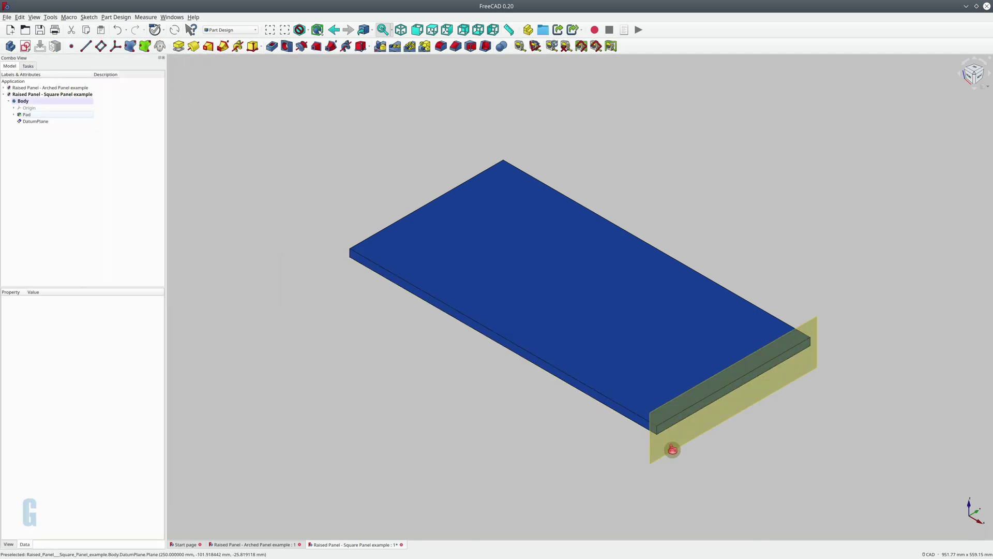
{"action": "left_click", "coordinate": [672, 449]}
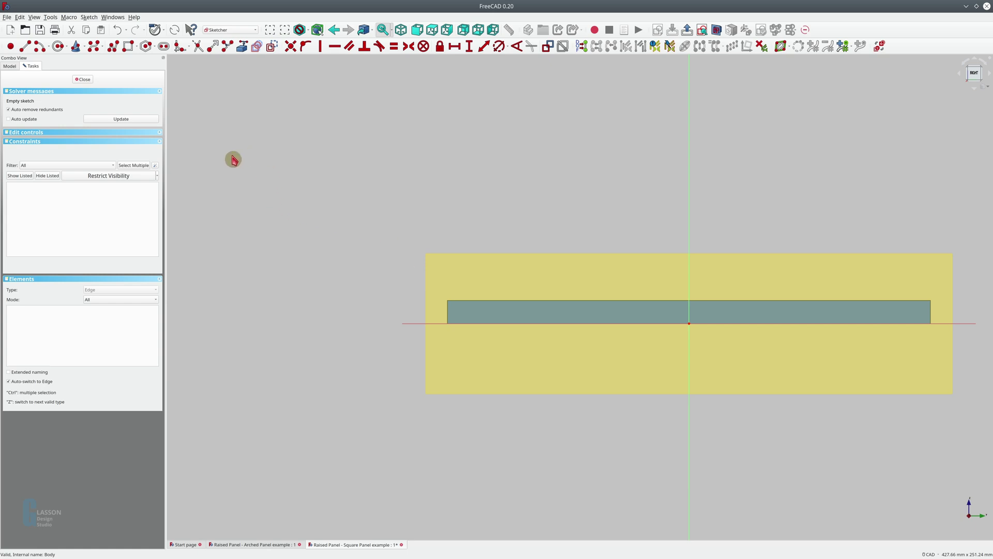
Draw a closed four-line profile near the panel's top-left corner
{"action": "left_click", "coordinate": [113, 46]}
{"action": "left_click", "coordinate": [448, 301]}
{"action": "left_click", "coordinate": [528, 302]}
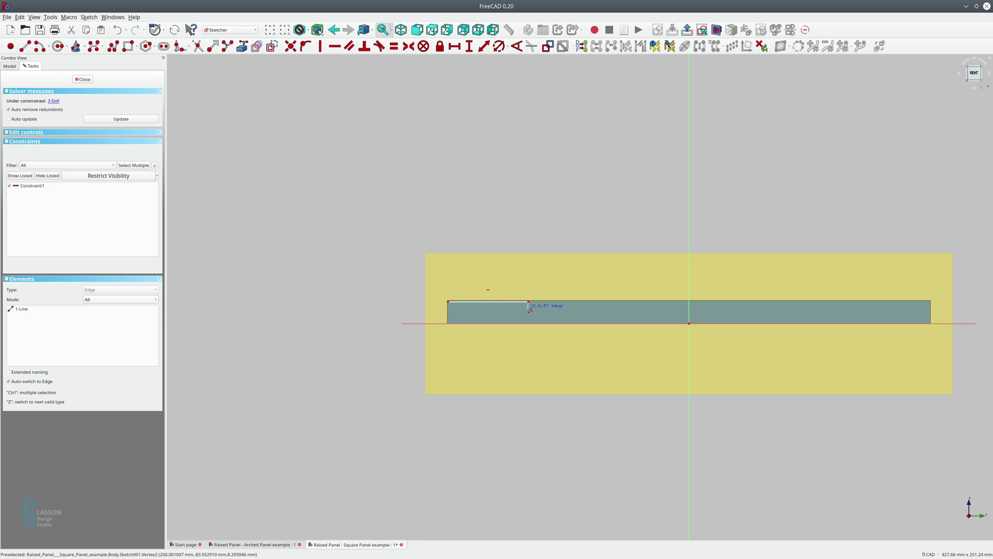
{"action": "left_click", "coordinate": [528, 307]}
{"action": "left_click", "coordinate": [447, 313]}
{"action": "left_click", "coordinate": [448, 301]}
{"action": "right_click", "coordinate": [384, 171]}
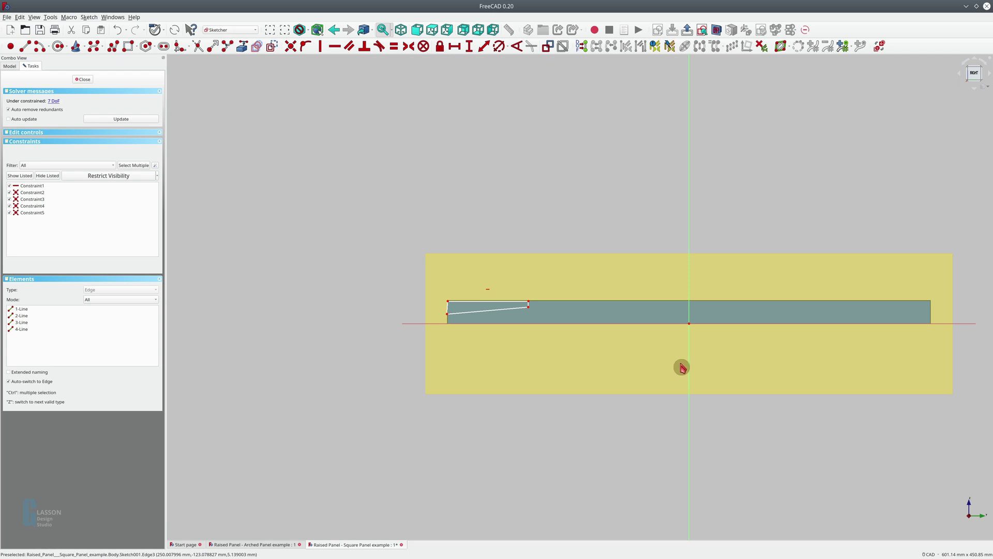
Locate the profile 125 mm horizontally from the origin and 12 mm in height
{"action": "left_click", "coordinate": [689, 324]}
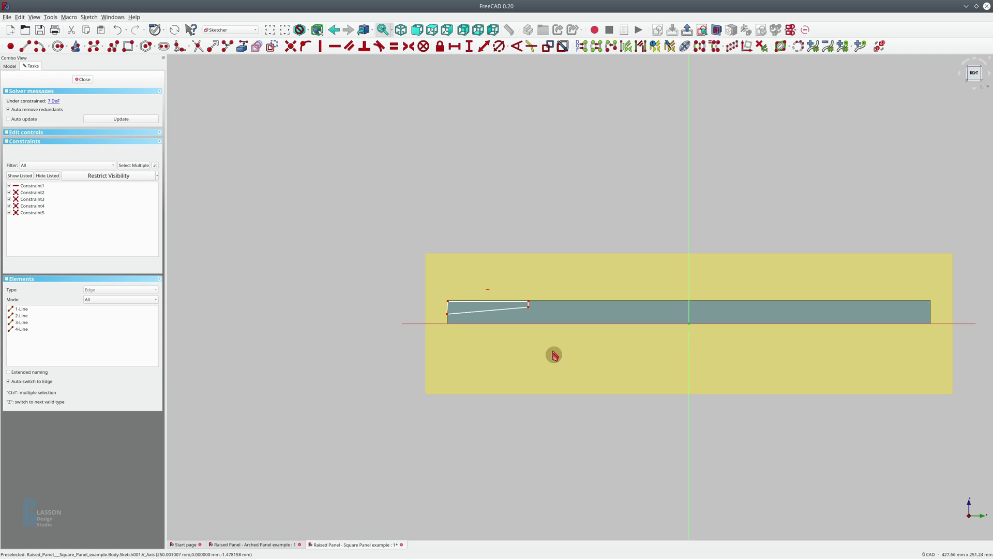
{"action": "left_click", "coordinate": [447, 314]}
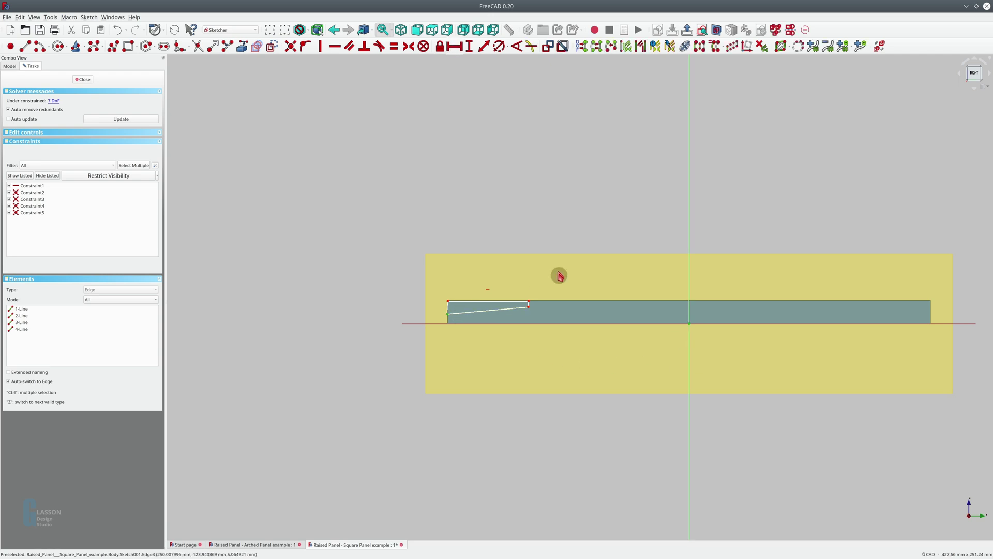
{"action": "left_click", "coordinate": [454, 46]}
{"action": "type", "text": "125.31"}
{"action": "key", "text": "Return"}
{"action": "left_click_drag", "start_coordinate": [551, 290], "coordinate": [569, 372]}
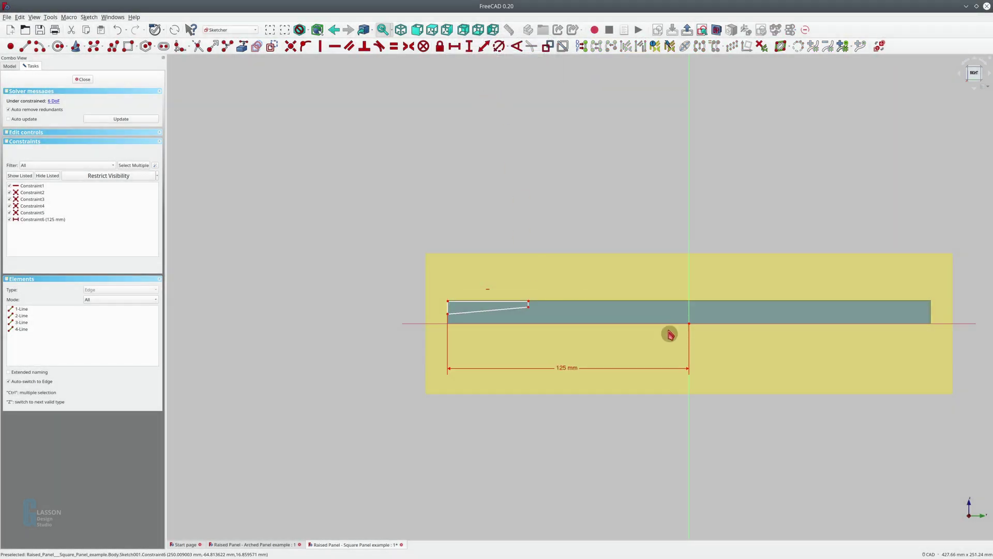
{"action": "left_click", "coordinate": [689, 324]}
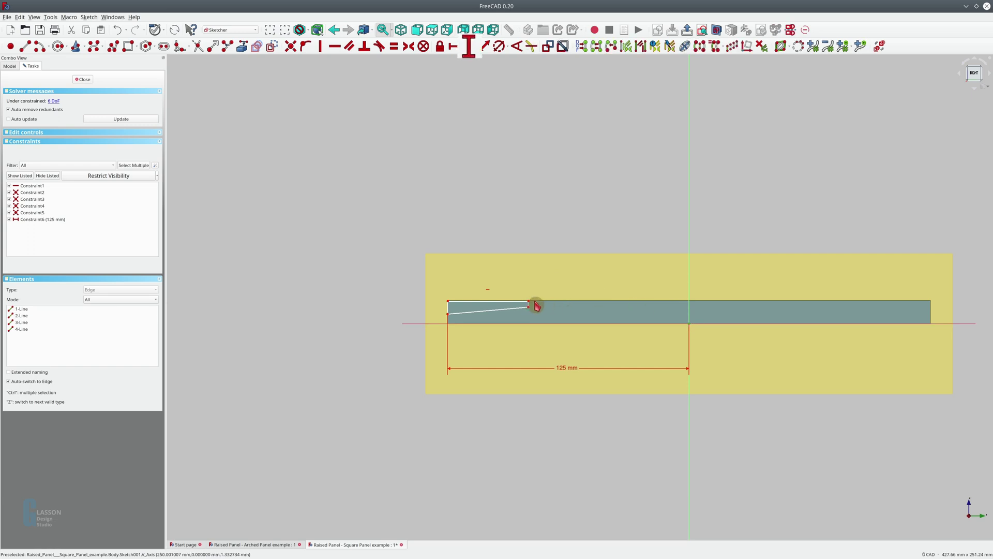
{"action": "left_click", "coordinate": [529, 302]}
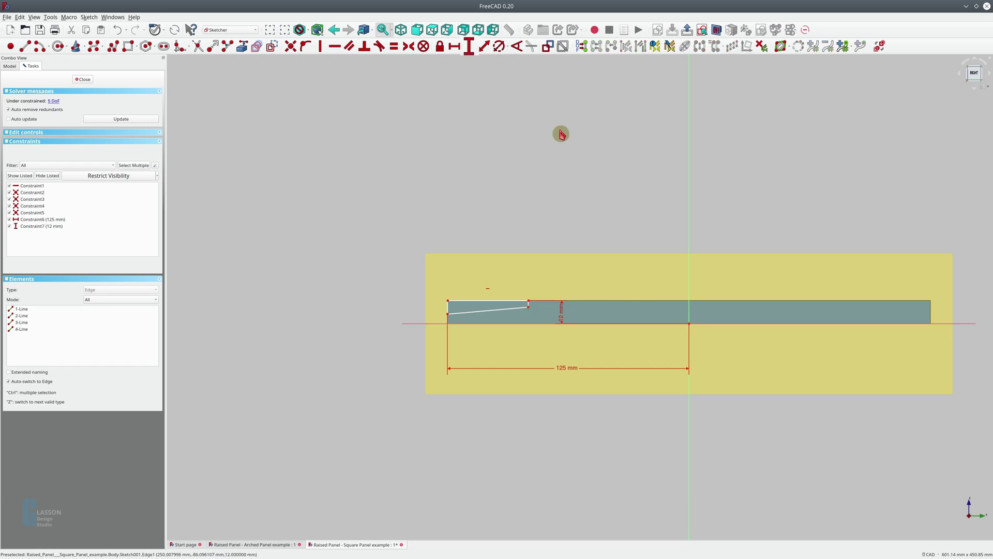
Fix the top edge at 25 mm, make the side edges vertical, set the step to 2 mm, and dimension the slope
{"action": "left_click", "coordinate": [497, 301]}
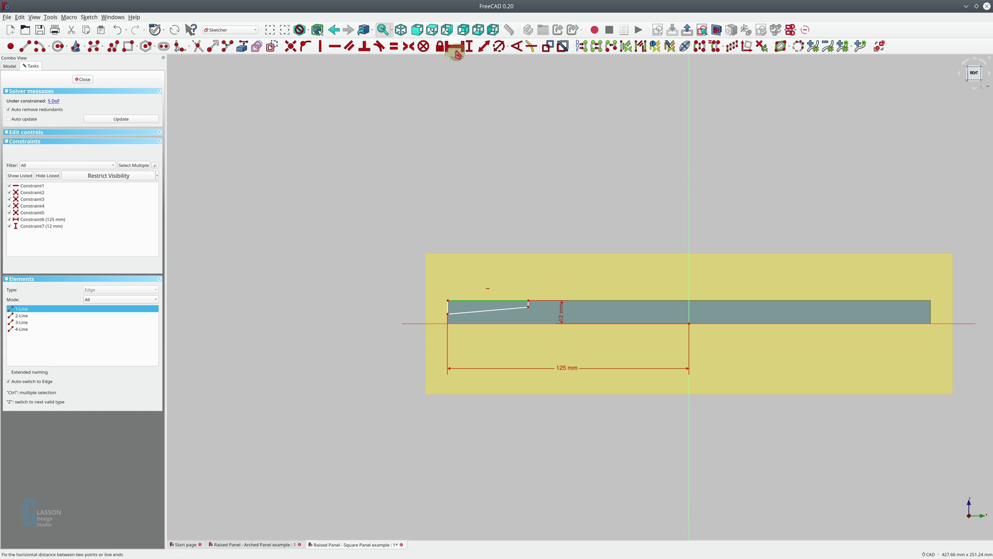
{"action": "left_click", "coordinate": [454, 46]}
{"action": "left_click", "coordinate": [455, 309]}
{"action": "key", "text": "v"}
{"action": "left_click", "coordinate": [515, 308]}
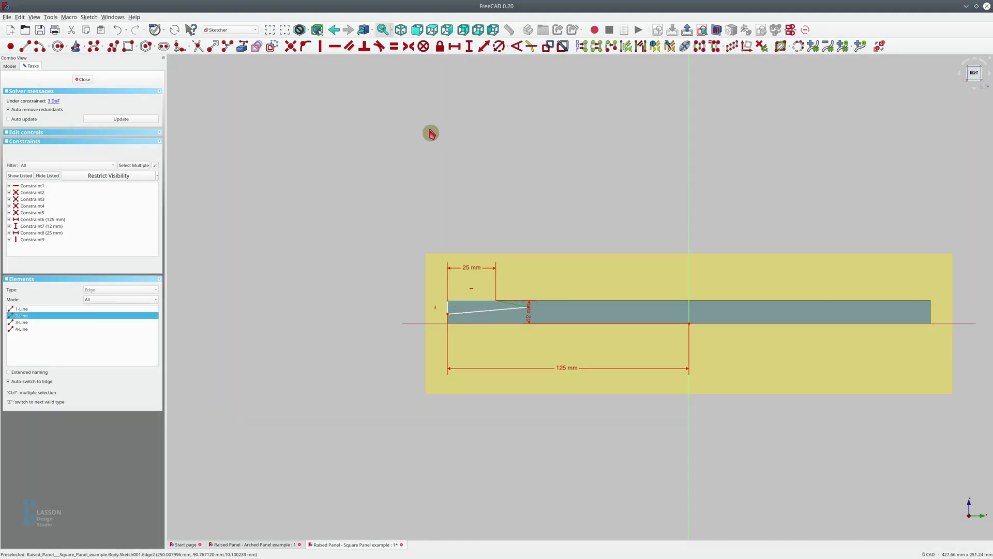
{"action": "left_click", "coordinate": [320, 48]}
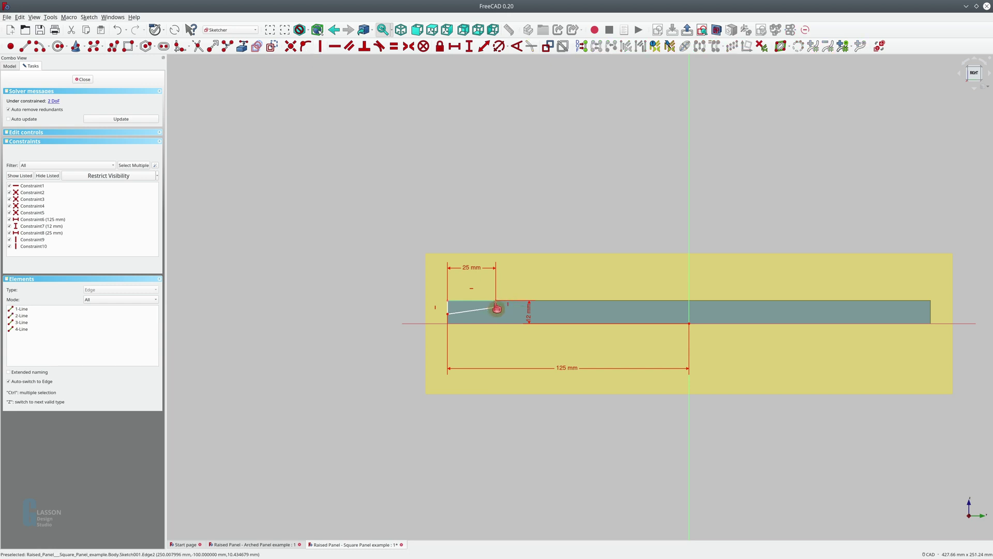
{"action": "left_click", "coordinate": [495, 306]}
{"action": "key", "text": "i"}
{"action": "left_click", "coordinate": [449, 311]}
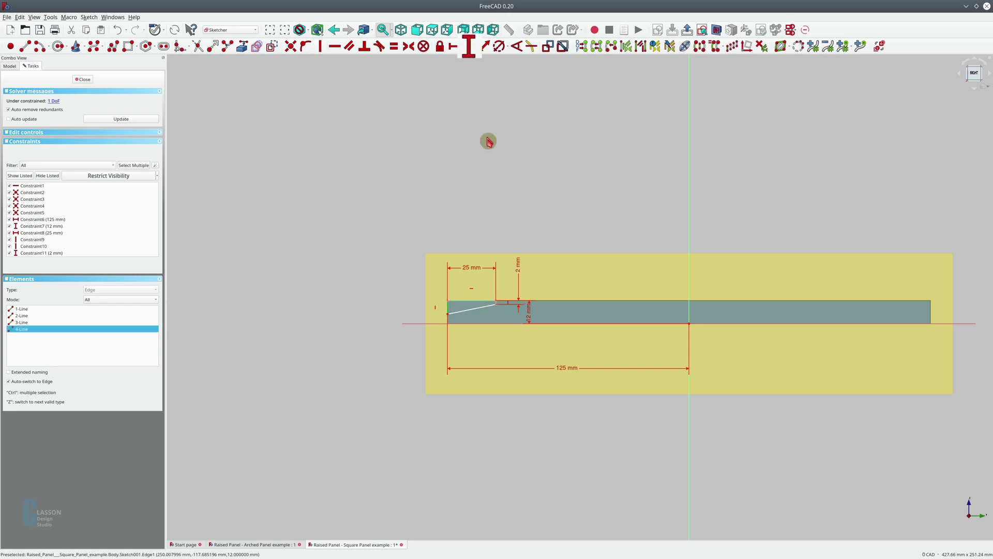
{"action": "left_click", "coordinate": [469, 50]}
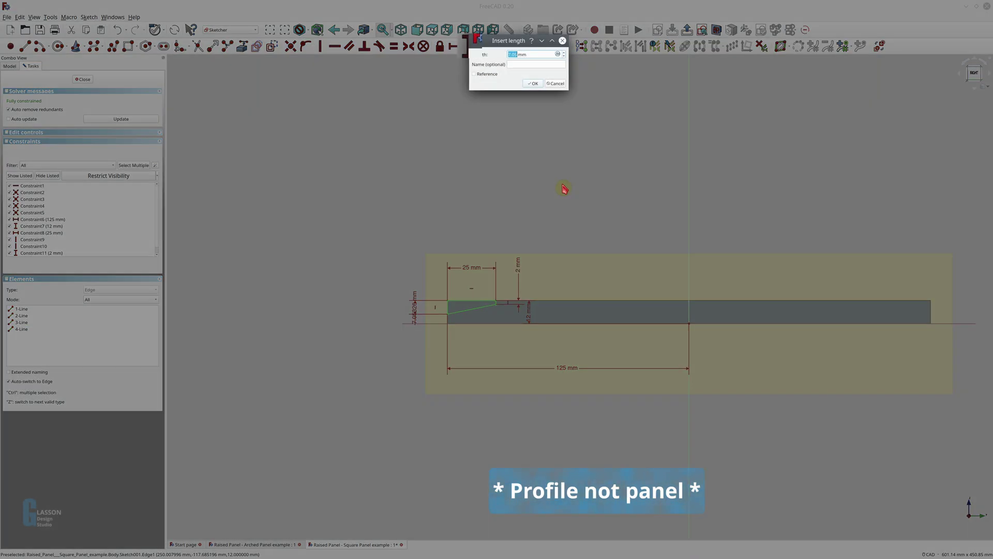
{"action": "left_click", "coordinate": [533, 83]}
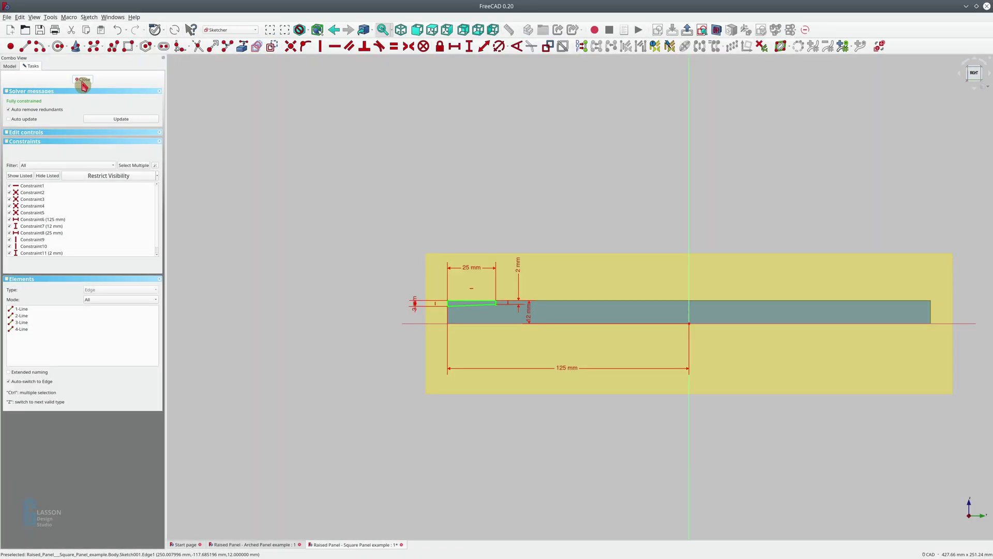
Close the sketch, hide DatumPlane, and start a Right Corner subtractive pipe from Sketch001
{"action": "left_click", "coordinate": [83, 79]}
{"action": "left_click", "coordinate": [37, 122]}
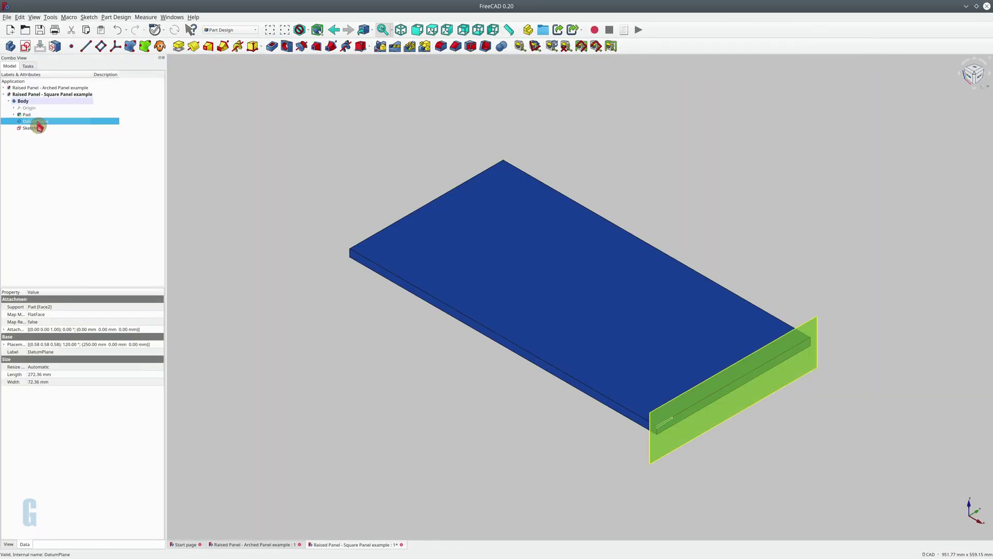
{"action": "key", "text": "space"}
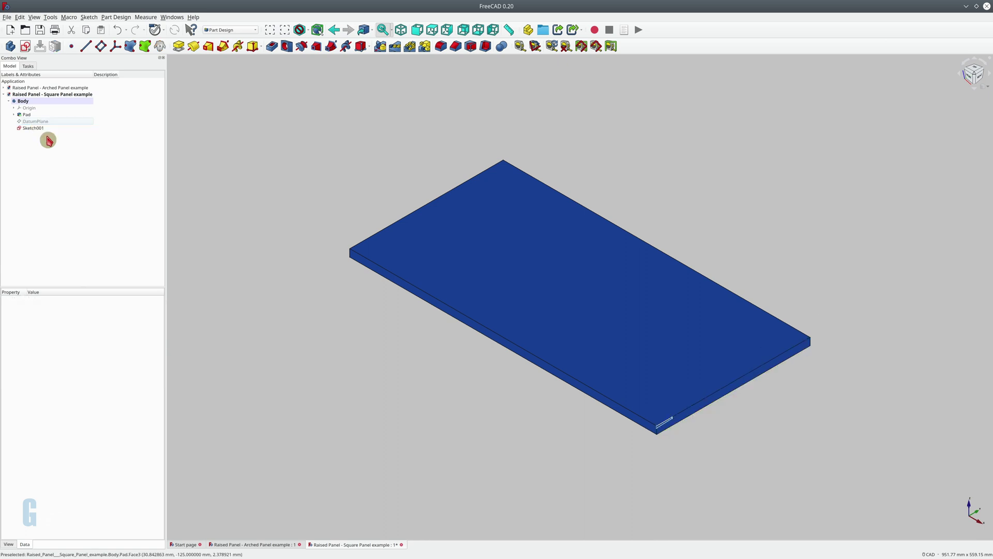
{"action": "left_click", "coordinate": [34, 129]}
{"action": "left_click", "coordinate": [327, 52]}
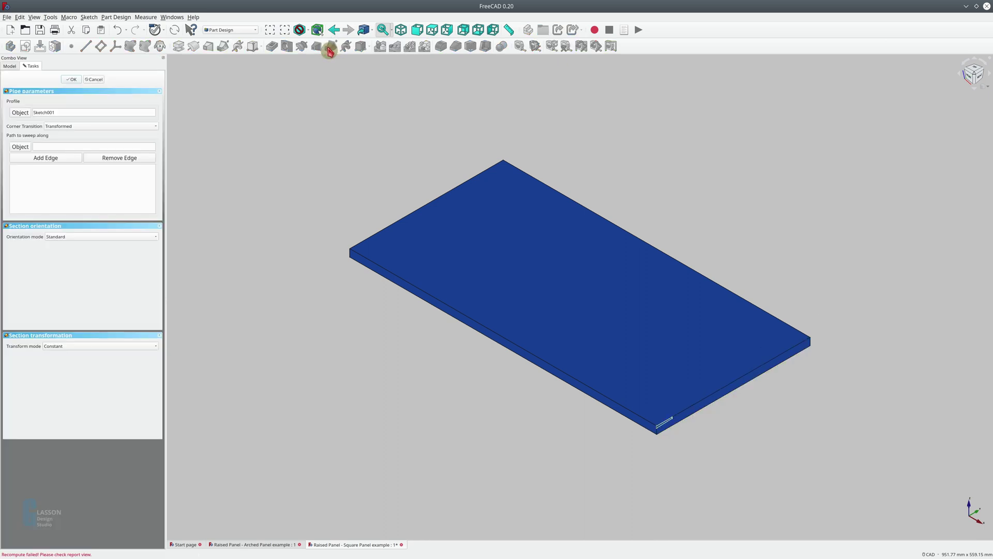
{"action": "left_click", "coordinate": [88, 129]}
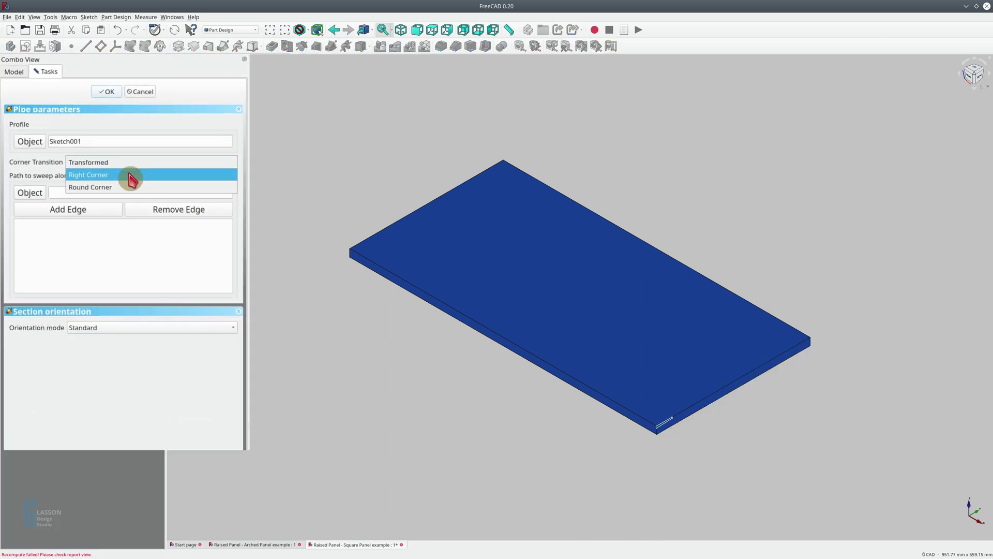
{"action": "left_click", "coordinate": [130, 178]}
Add the panel's four top edges as the sweep path and create the pipe
{"action": "left_click", "coordinate": [71, 210]}
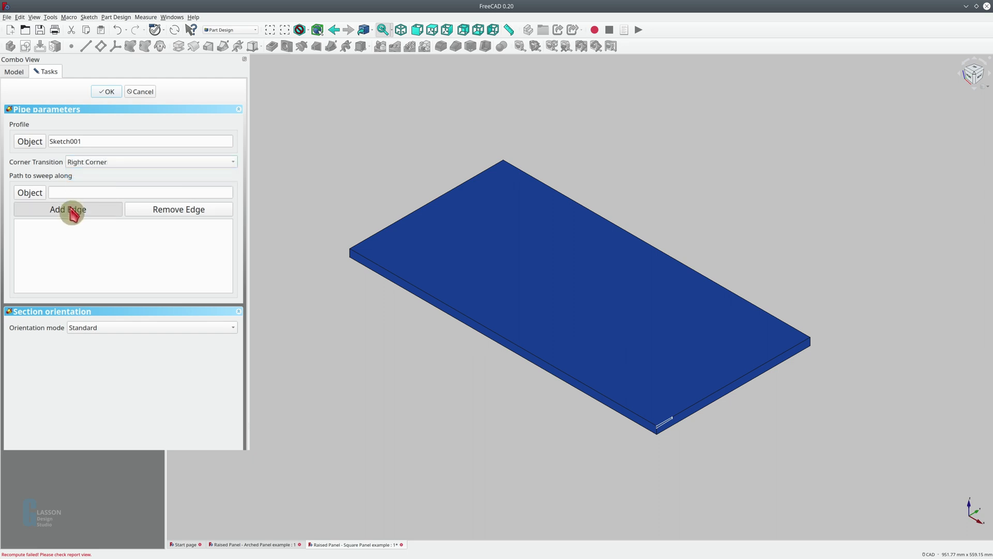
{"action": "left_click", "coordinate": [391, 274]}
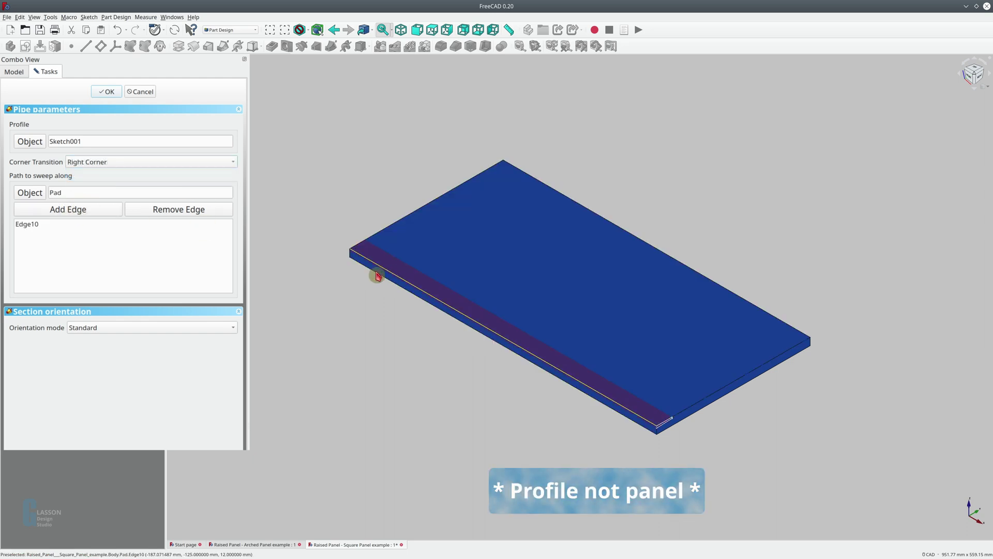
{"action": "left_click", "coordinate": [84, 218]}
{"action": "left_click", "coordinate": [387, 228]}
{"action": "left_click", "coordinate": [88, 214]}
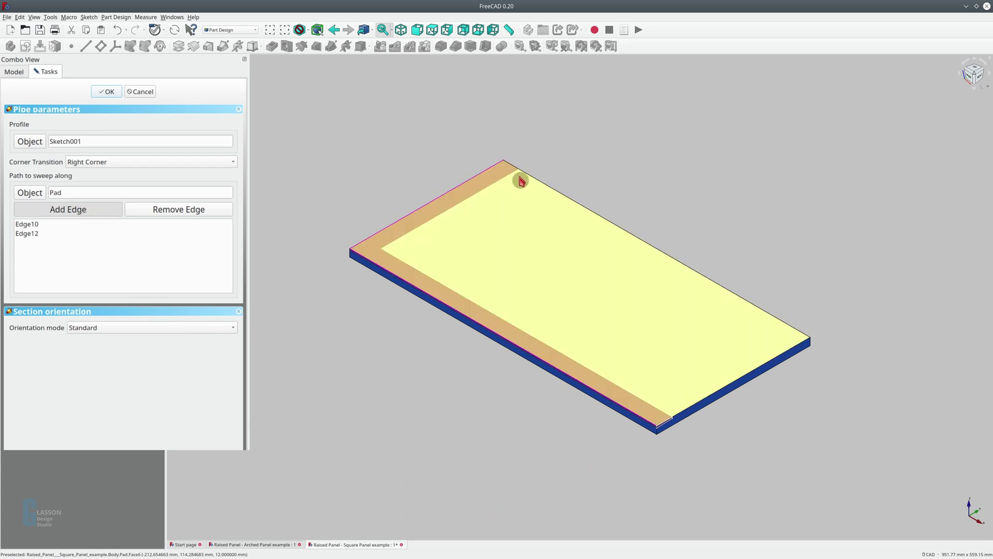
{"action": "left_click", "coordinate": [523, 171]}
{"action": "left_click", "coordinate": [90, 212]}
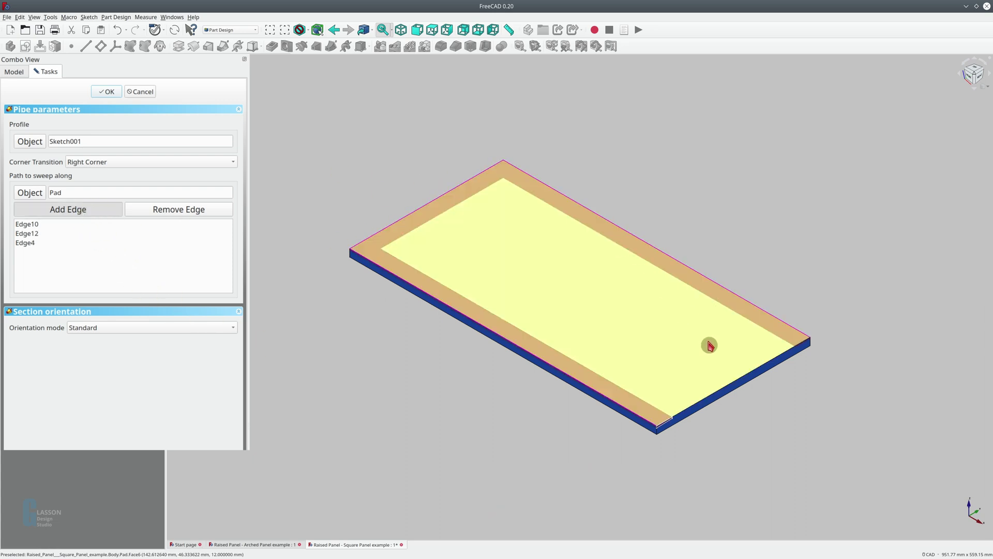
{"action": "left_click", "coordinate": [722, 383]}
{"action": "left_click", "coordinate": [98, 96]}
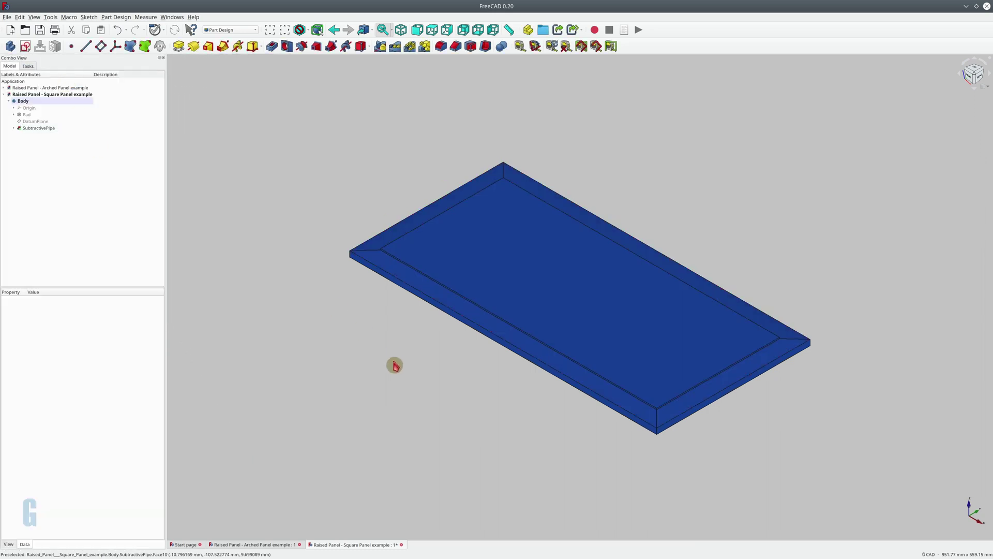
Zoom in on the bevel, fit the panel, and expand SubtractivePipe to show Sketch001
{"action": "scroll", "coordinate": [587, 381], "scroll_direction": "up", "scroll_amount": 6}
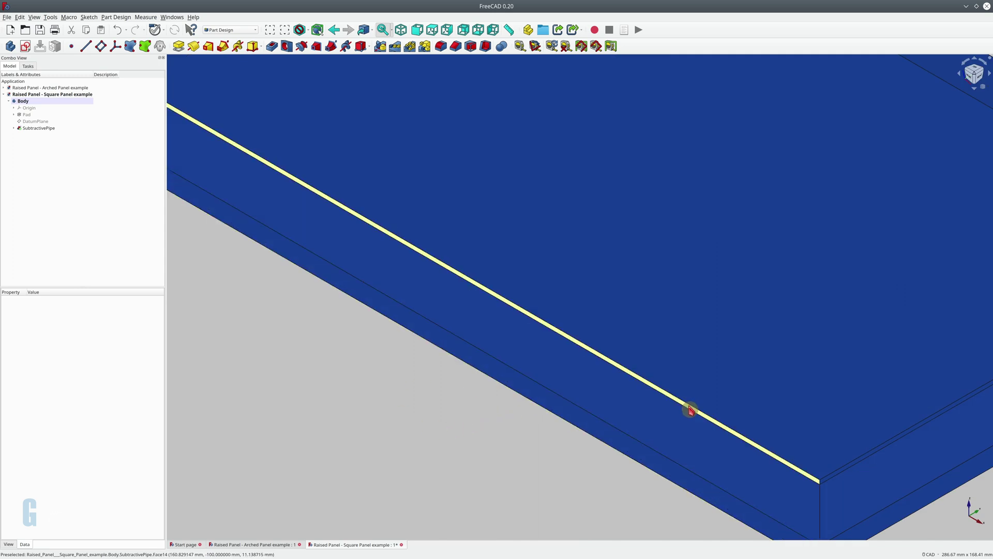
{"action": "key", "text": "v"}
{"action": "key", "text": "f"}
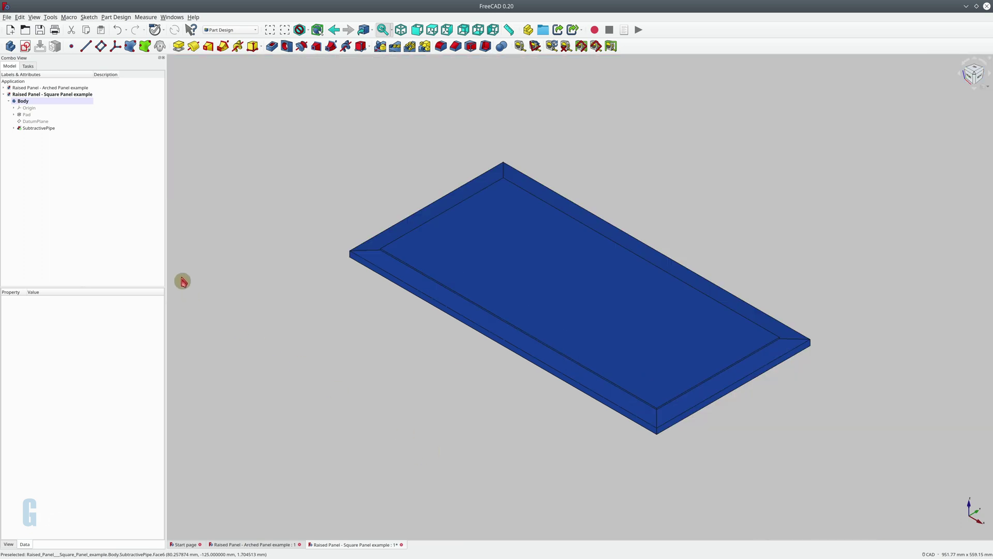
{"action": "left_click", "coordinate": [22, 129]}
{"action": "left_click", "coordinate": [14, 128]}
Open Sketch001 and delete its sloped bevel line
{"action": "double_click", "coordinate": [31, 135]}
{"action": "scroll", "coordinate": [516, 307], "scroll_direction": "up", "scroll_amount": 5}
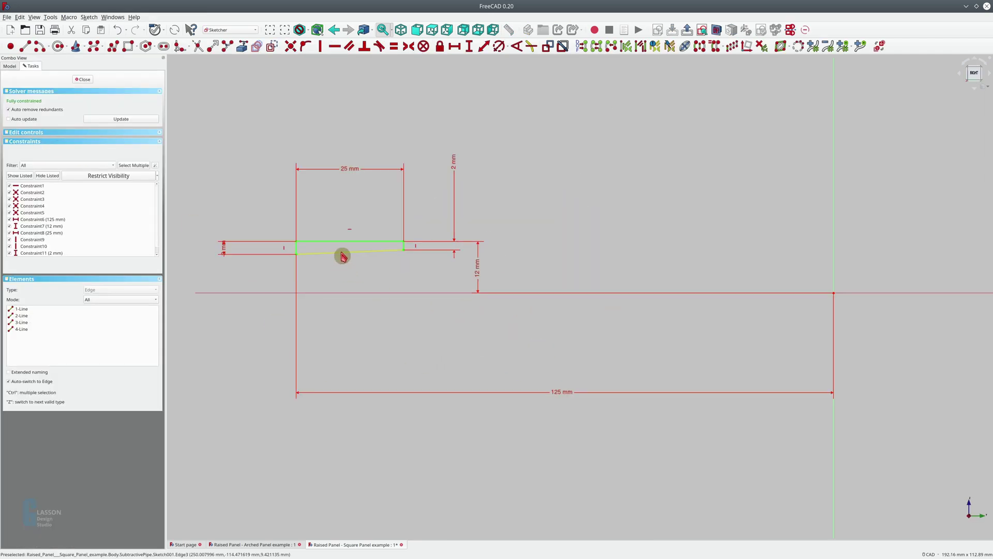
{"action": "left_click", "coordinate": [342, 254]}
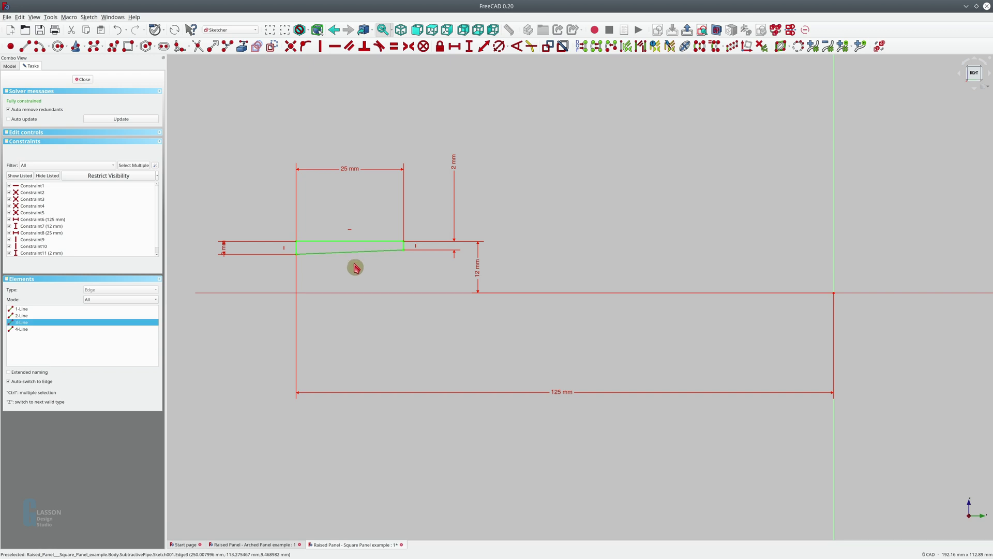
{"action": "key", "text": "Delete"}
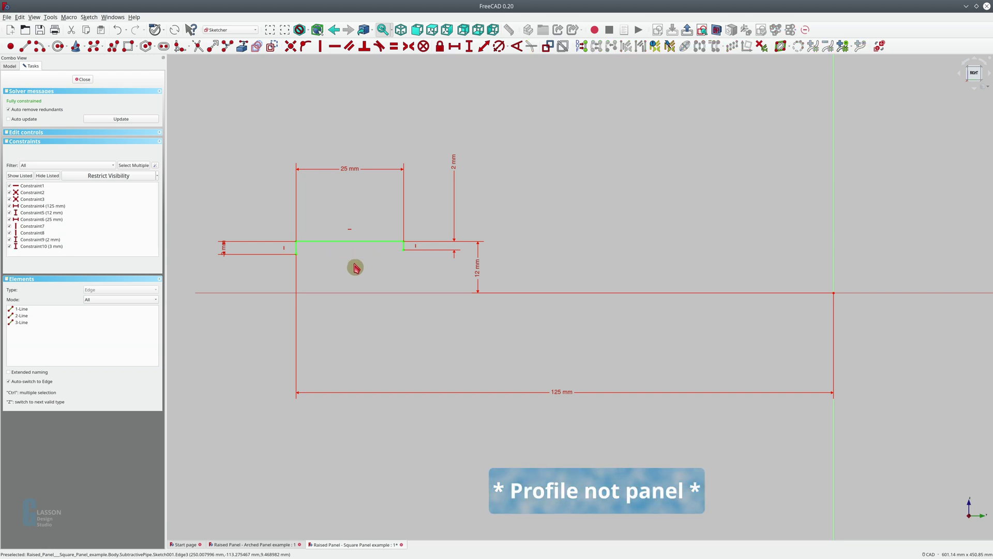
Draw a wavy B-spline across the profile gap to the 25 mm line's end, then reshape one control point
{"action": "left_click", "coordinate": [93, 50]}
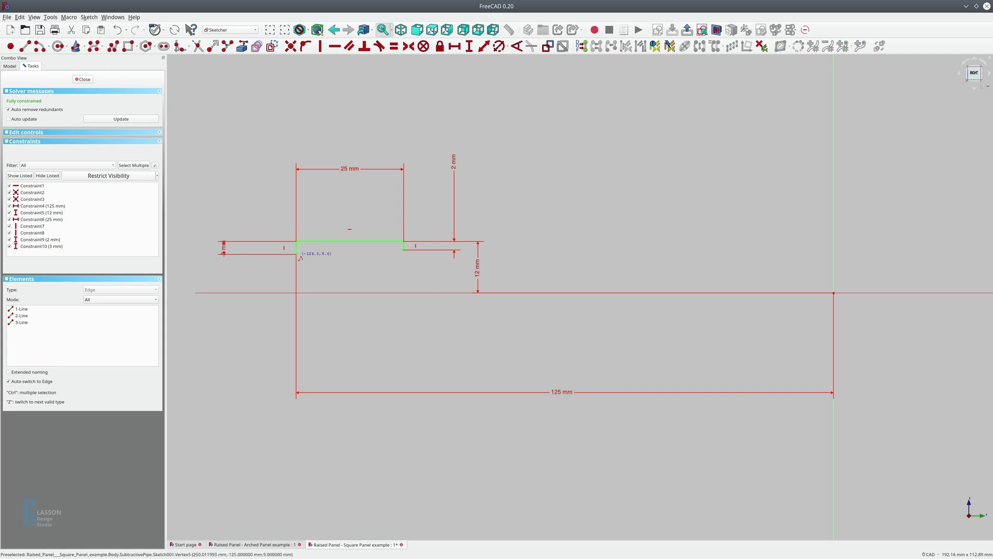
{"action": "left_click", "coordinate": [296, 254]}
{"action": "left_click", "coordinate": [314, 247]}
{"action": "left_click", "coordinate": [334, 253]}
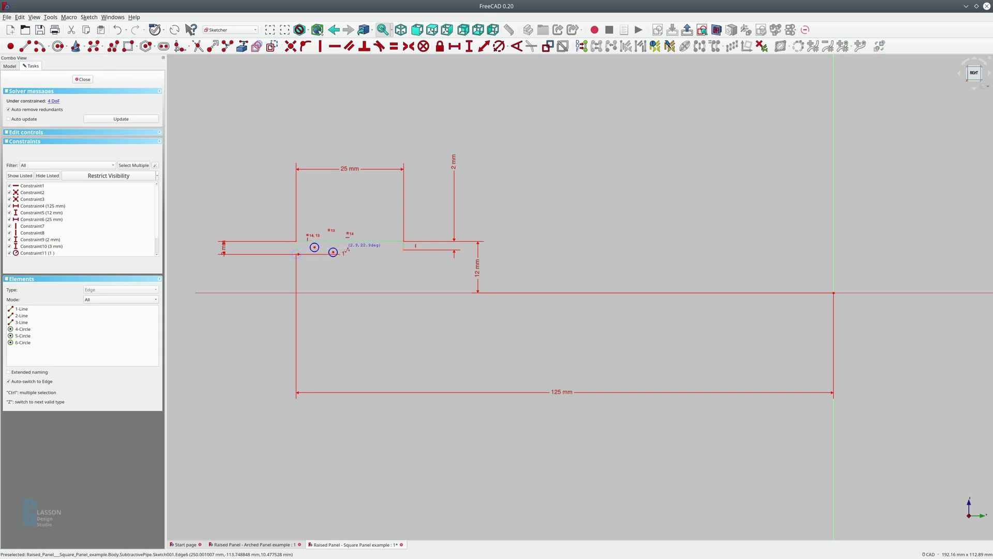
{"action": "left_click", "coordinate": [356, 244]}
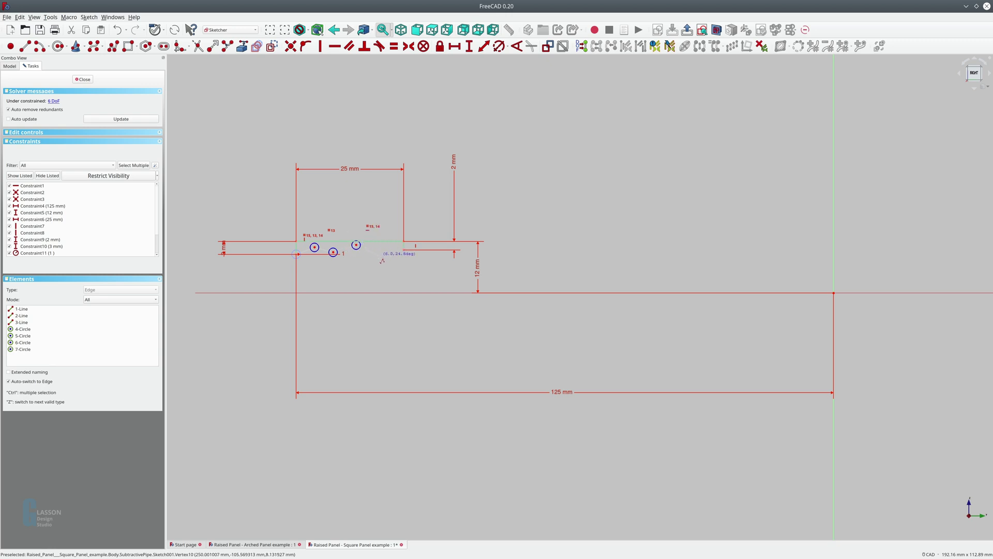
{"action": "left_click", "coordinate": [380, 259]}
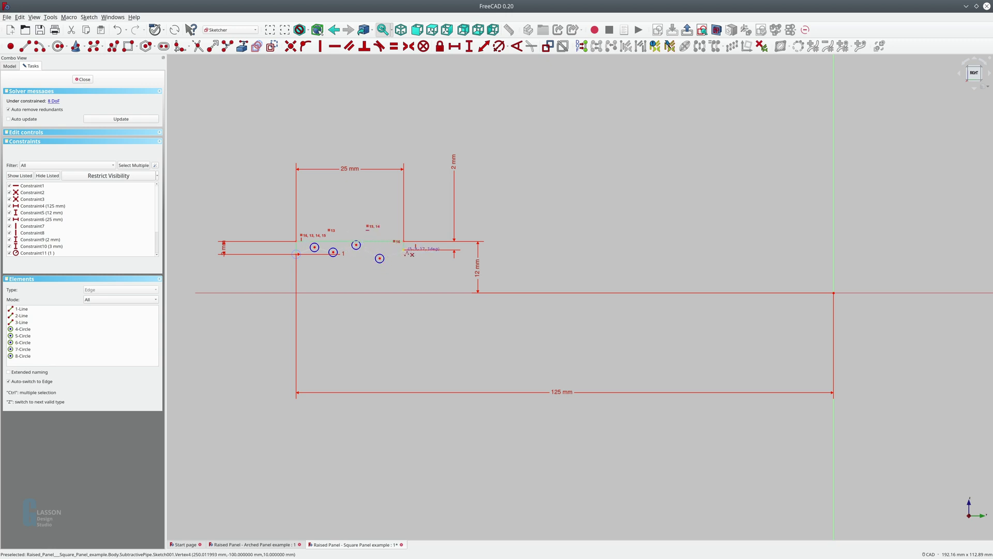
{"action": "left_click", "coordinate": [405, 251]}
{"action": "right_click", "coordinate": [345, 249]}
{"action": "scroll", "coordinate": [345, 249], "scroll_direction": "up", "scroll_amount": 5}
{"action": "left_click_drag", "start_coordinate": [306, 263], "coordinate": [317, 272]}
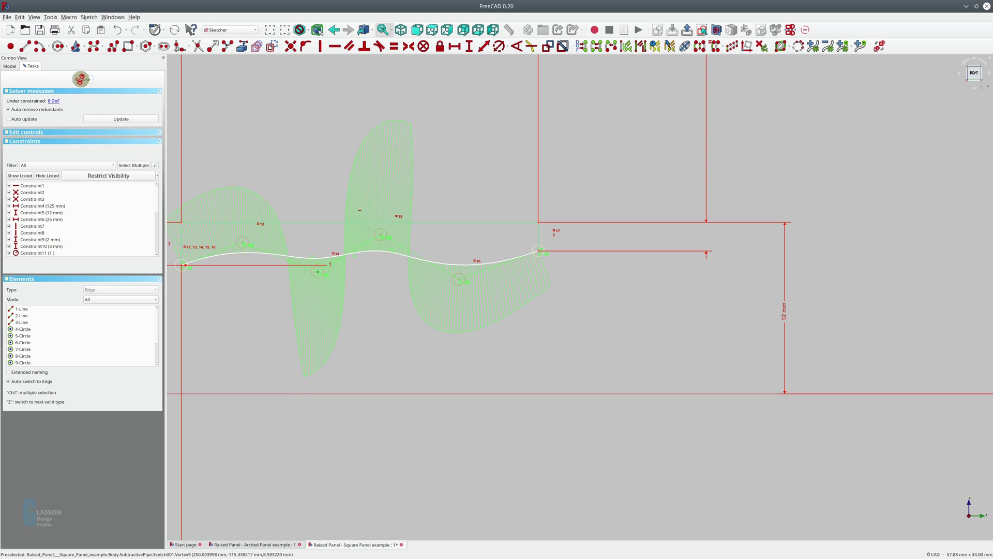
Close Sketch001 and orbit around the rebuilt curved moulding, ending in isometric view
{"action": "left_click", "coordinate": [82, 79]}
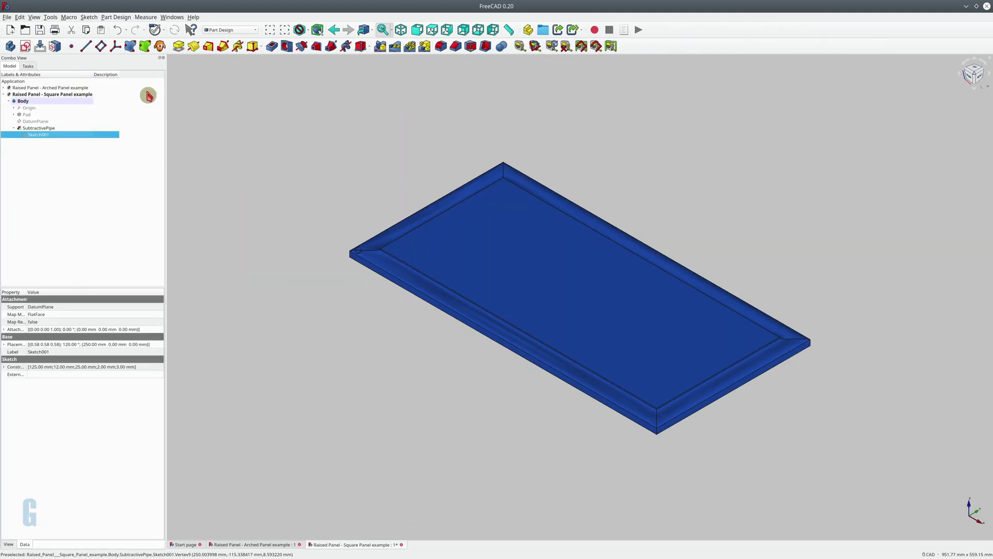
{"action": "scroll", "coordinate": [579, 425], "scroll_direction": "up", "scroll_amount": 4}
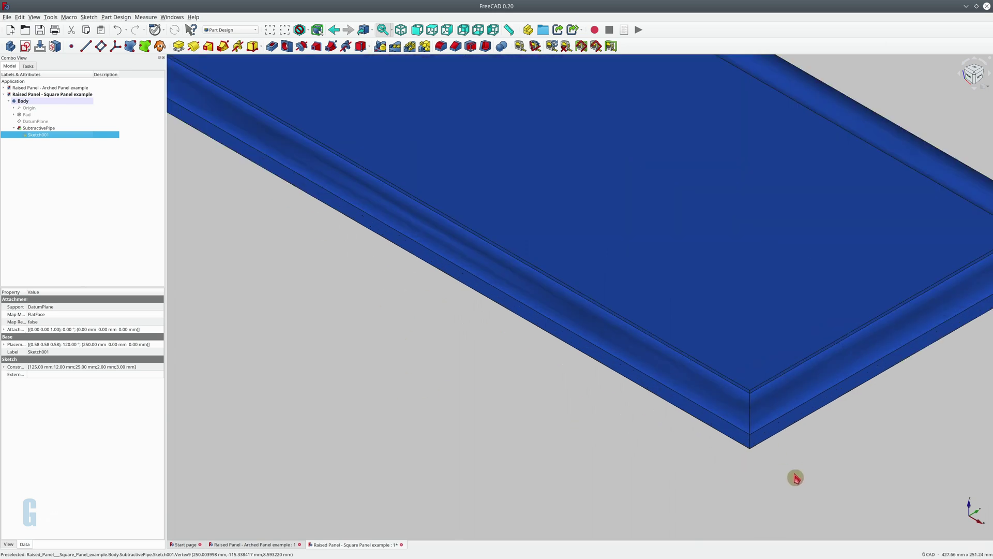
{"action": "middle_click_drag", "start_coordinate": [811, 463], "coordinate": [603, 465]}
{"action": "key", "text": "0"}
{"action": "left_click", "coordinate": [469, 384]}
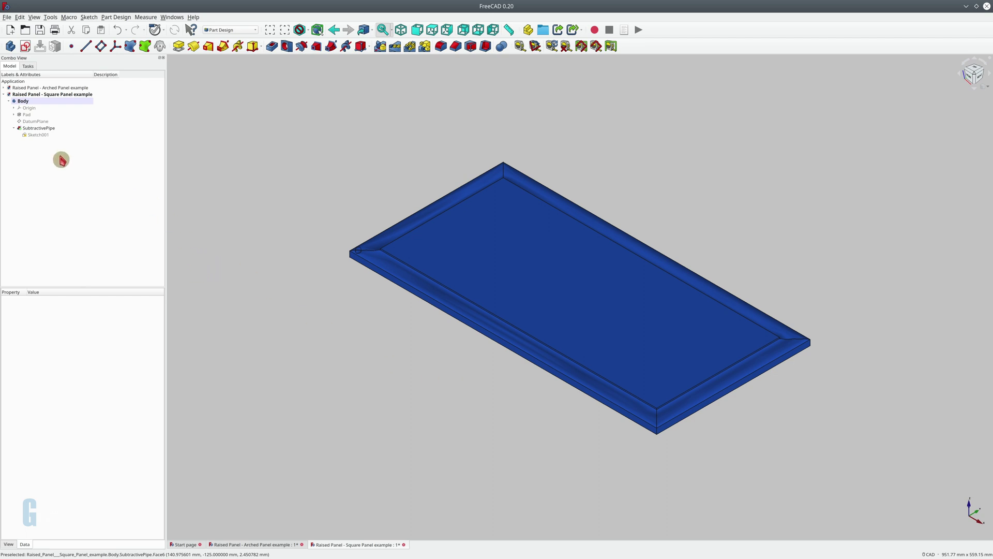
Draw a rectangular back rebate below the edge profile in the sketch and rebuild the panel
{"action": "double_click", "coordinate": [34, 136]}
{"action": "scroll", "coordinate": [466, 274], "scroll_direction": "up", "scroll_amount": 3}
{"action": "left_click", "coordinate": [127, 47]}
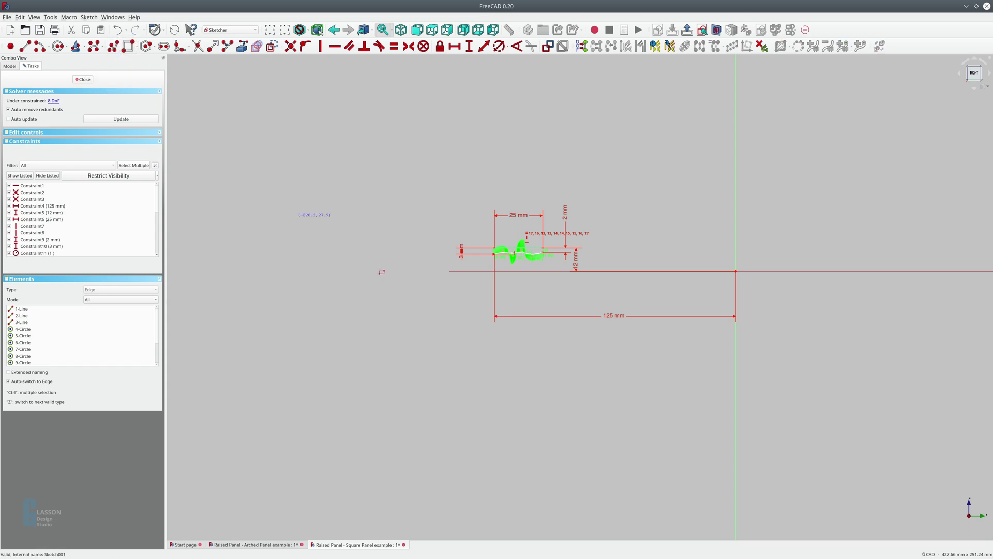
{"action": "left_click", "coordinate": [550, 283]}
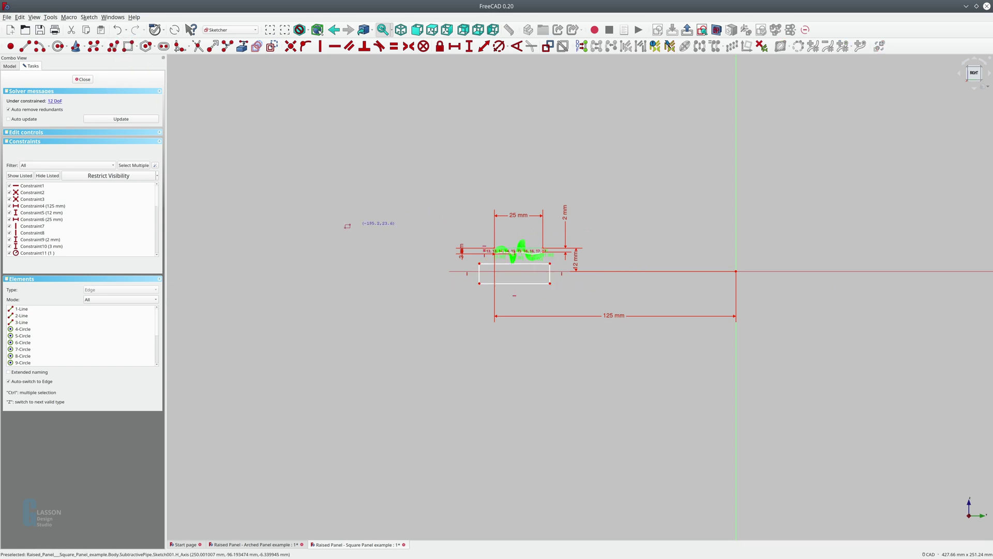
{"action": "left_click", "coordinate": [88, 82]}
Orbit to inspect the back rebate, fit the panel in view, then return to the Arched Panel document
{"action": "mouse_move", "coordinate": [566, 421]}
{"action": "middle_mouse_down"}
{"action": "mouse_move", "coordinate": [583, 359]}
{"action": "mouse_move", "coordinate": [636, 333]}
{"action": "mouse_move", "coordinate": [610, 403]}
{"action": "mouse_move", "coordinate": [612, 332]}
{"action": "mouse_move", "coordinate": [257, 215]}
{"action": "middle_mouse_up"}
{"action": "scroll", "coordinate": [621, 347], "scroll_direction": "up", "scroll_amount": 3}
{"action": "scroll", "coordinate": [621, 347], "scroll_direction": "up", "scroll_amount": 2}
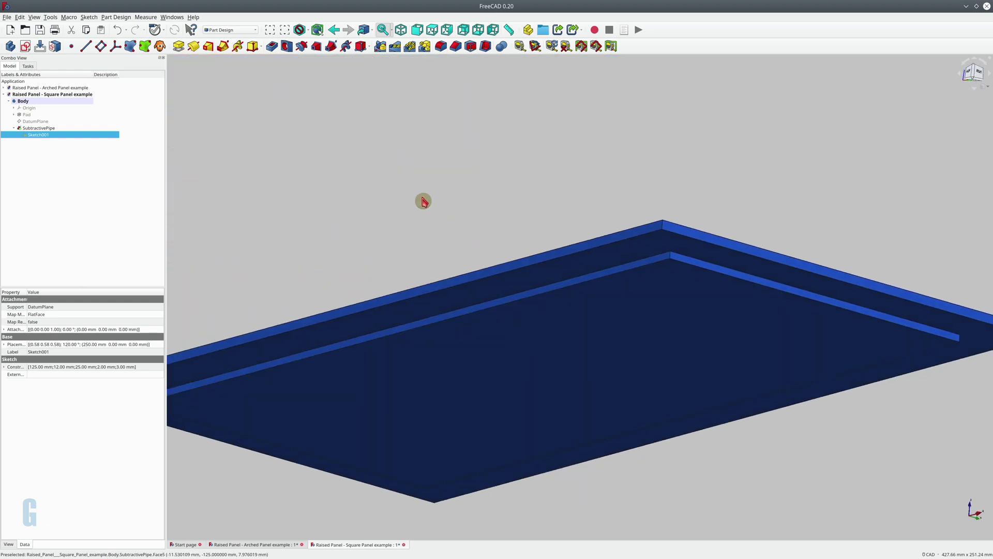
{"action": "middle_click_drag", "start_coordinate": [443, 186], "coordinate": [455, 257]}
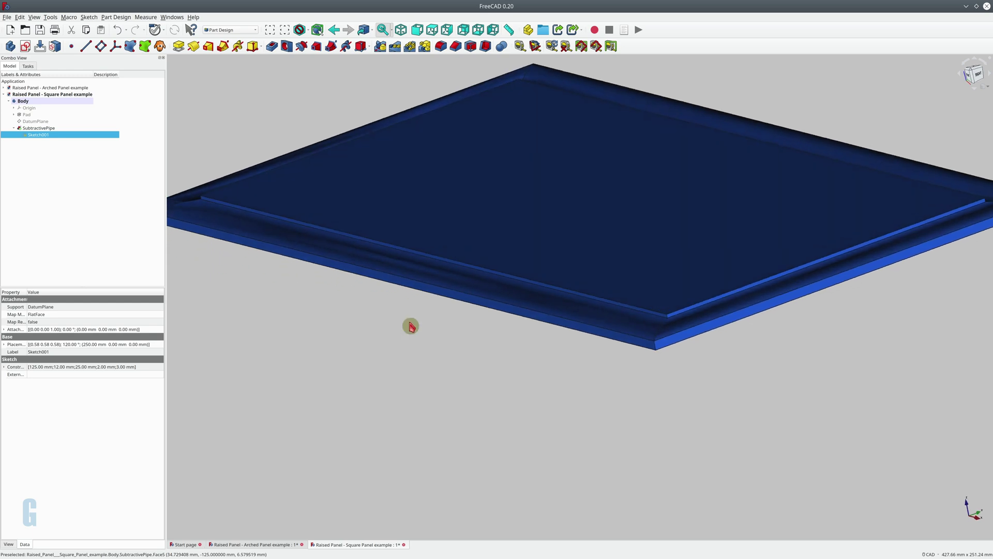
{"action": "key", "text": "0"}
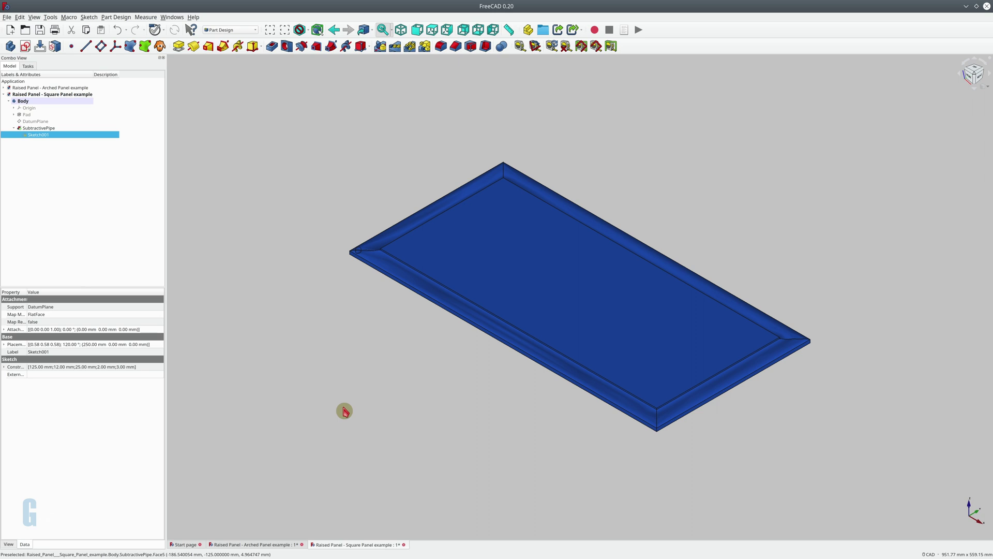
{"action": "key", "text": "ctrl+Tab"}
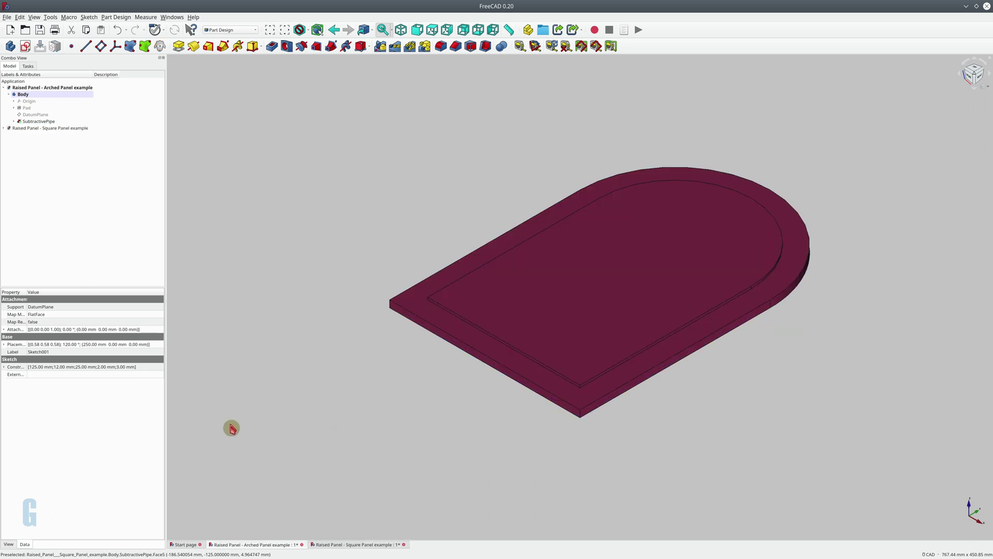
Briefly open and close the arched panel's profile sketch, then return to the Square Panel document
{"action": "double_click", "coordinate": [17, 125]}
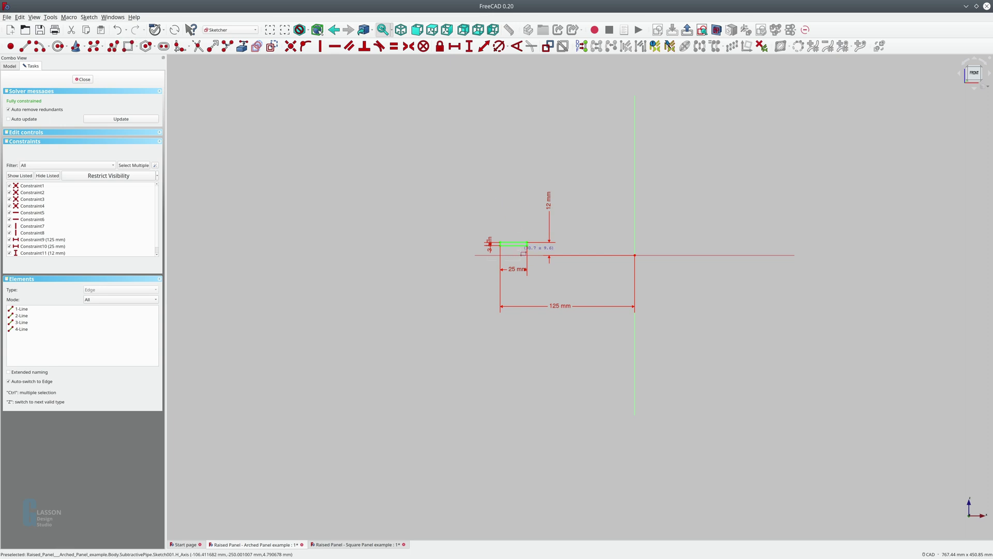
{"action": "left_click", "coordinate": [84, 79]}
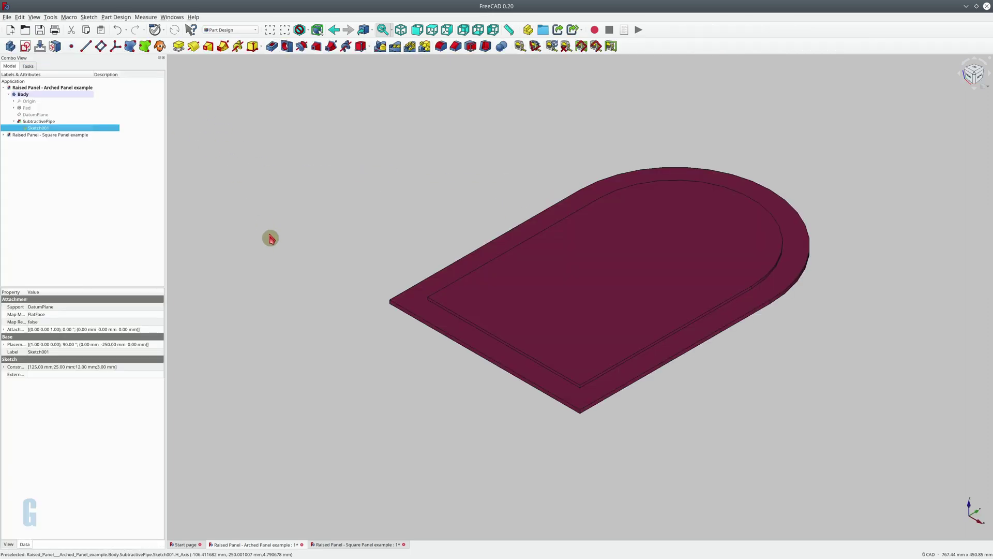
{"action": "middle_click_drag", "start_coordinate": [512, 434], "coordinate": [519, 371]}
{"action": "left_click", "coordinate": [356, 543]}
Drag Sketch001's B-spline control poles to deepen the wave and rebuild the panel
{"action": "left_click", "coordinate": [34, 135]}
{"action": "double_click", "coordinate": [35, 135]}
{"action": "scroll", "coordinate": [483, 294], "scroll_direction": "up", "scroll_amount": 8}
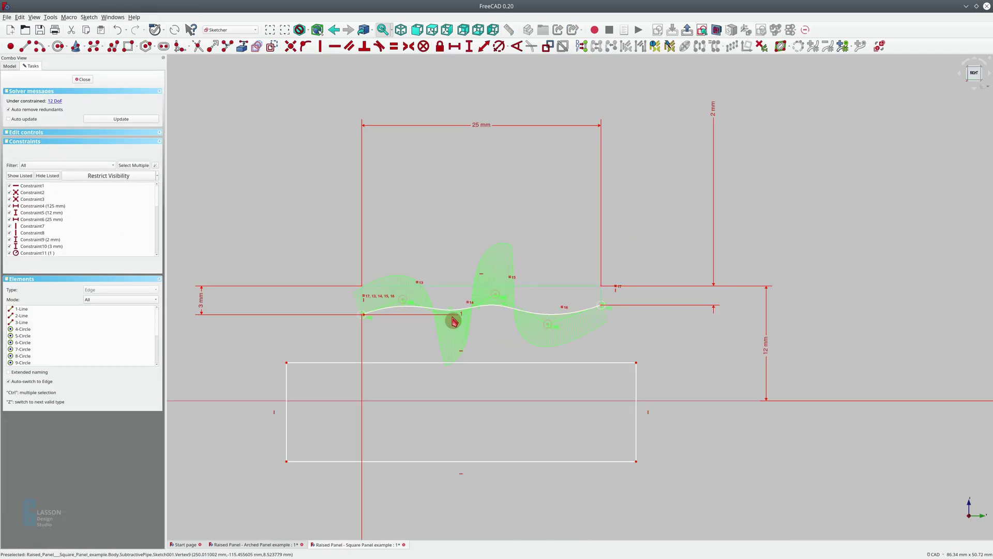
{"action": "left_click_drag", "start_coordinate": [455, 324], "coordinate": [460, 355]}
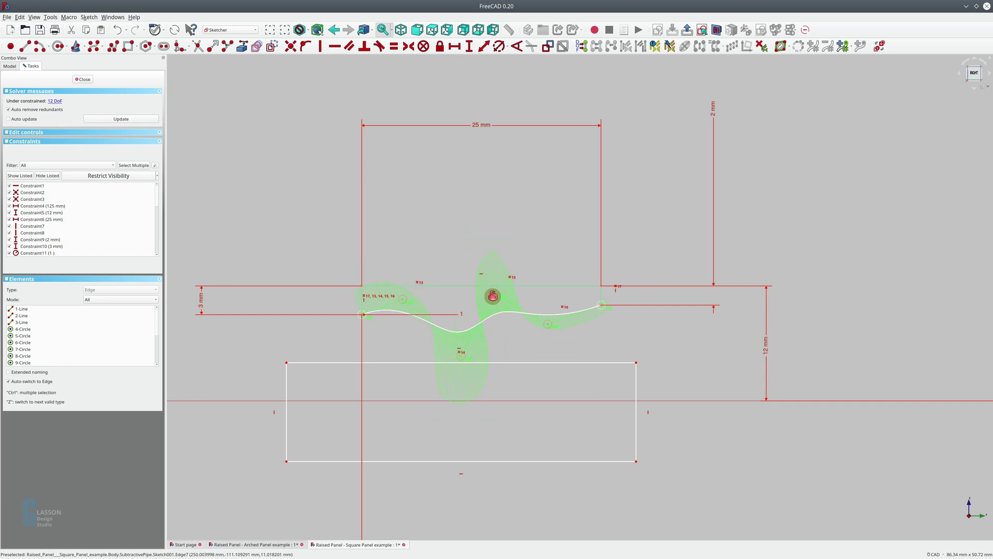
{"action": "left_click", "coordinate": [491, 295]}
{"action": "left_click_drag", "start_coordinate": [491, 294], "coordinate": [482, 270]}
{"action": "left_click", "coordinate": [82, 79]}
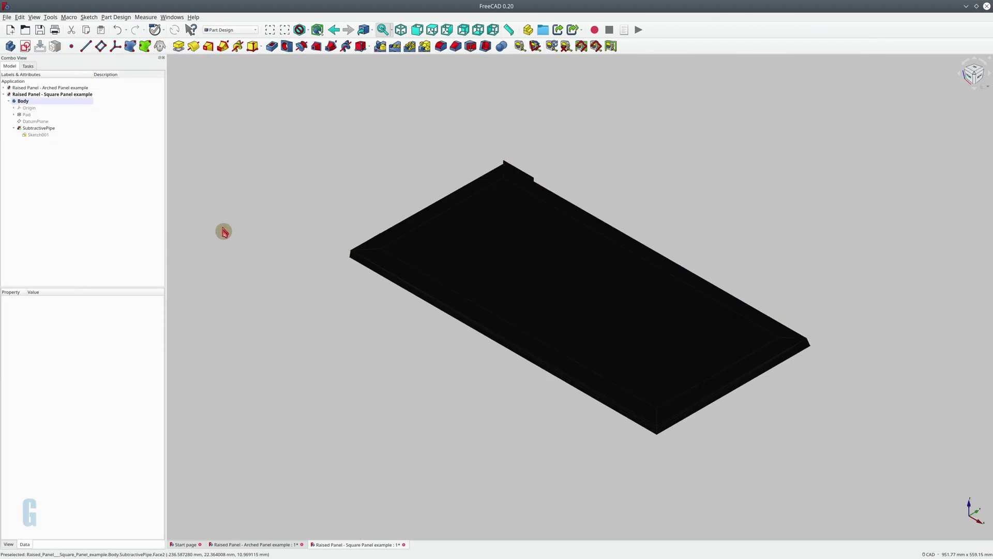
Delete the B-spline curve from Sketch001's edge profile
{"action": "double_click", "coordinate": [38, 135]}
{"action": "scroll", "coordinate": [494, 298], "scroll_direction": "up", "scroll_amount": 8}
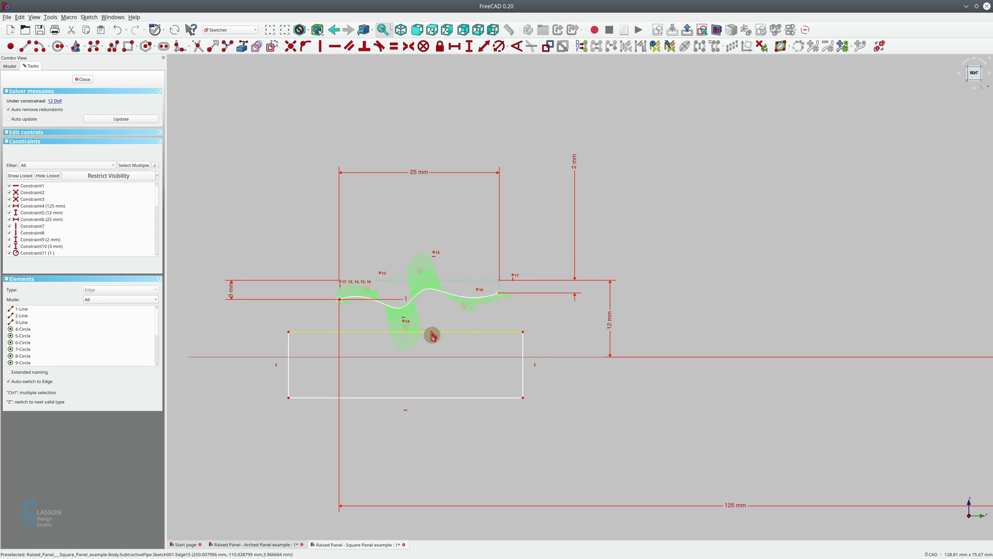
{"action": "left_click", "coordinate": [362, 297]}
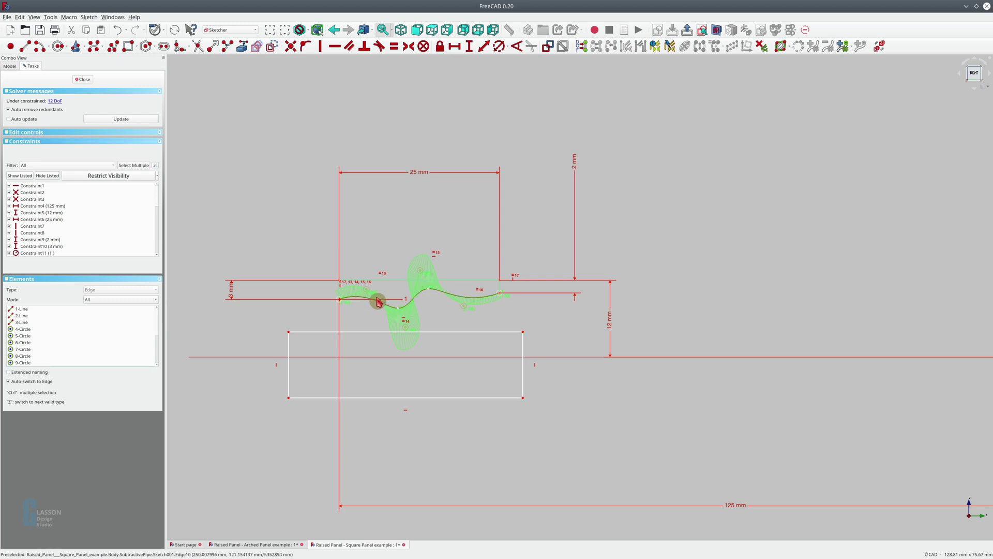
{"action": "key", "text": "Delete"}
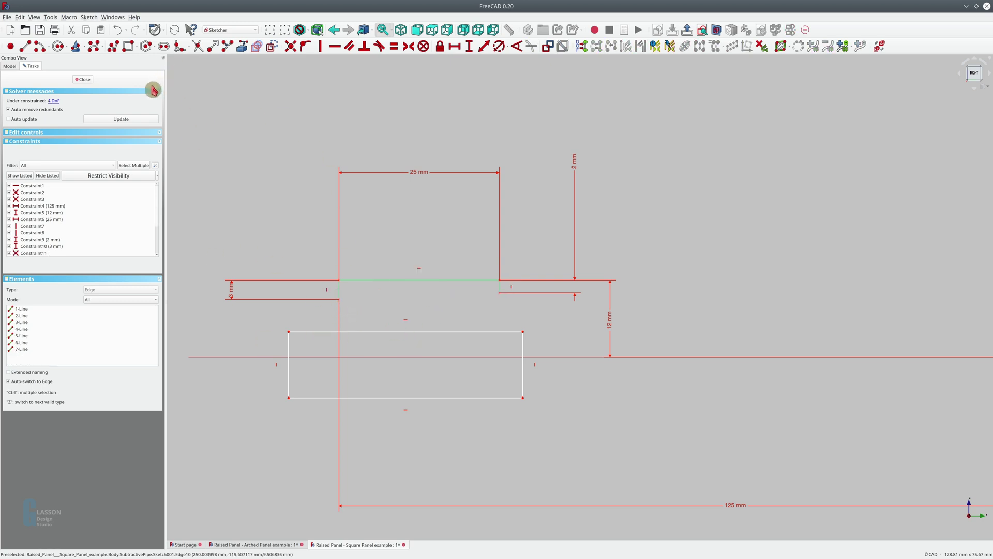
Draw a polyline arc between the step's left and right corners and rebuild the panel
{"action": "left_click", "coordinate": [45, 50]}
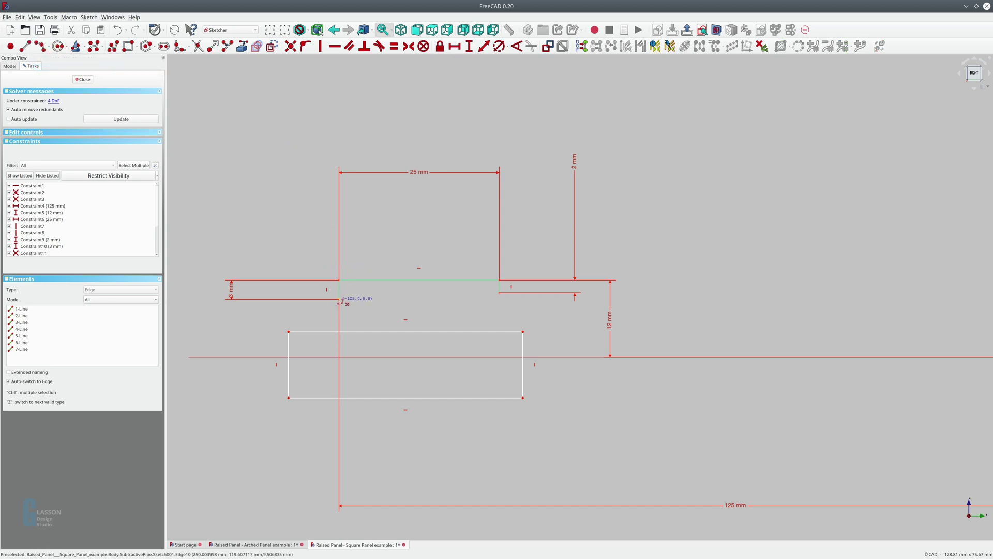
{"action": "left_click", "coordinate": [339, 299]}
{"action": "left_click", "coordinate": [498, 292]}
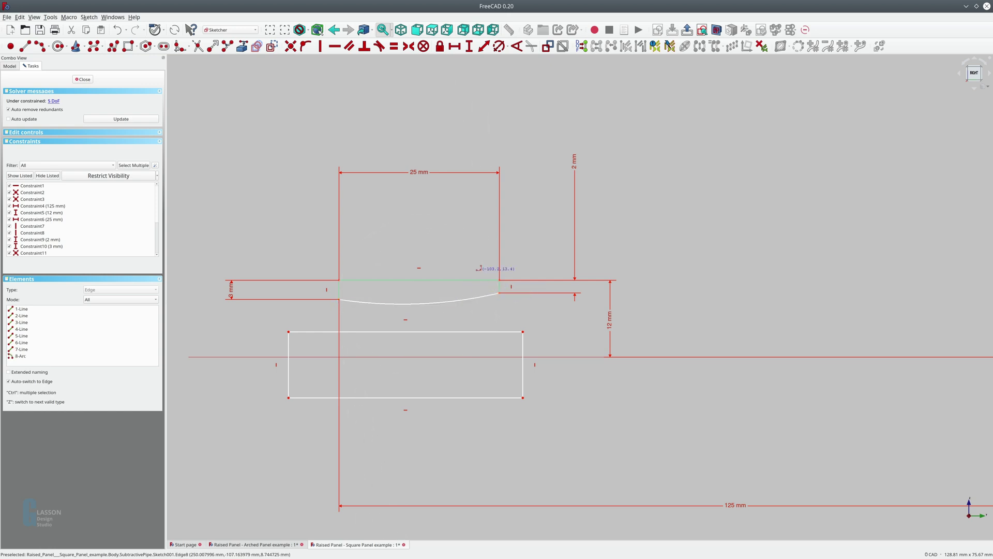
{"action": "left_click", "coordinate": [84, 79]}
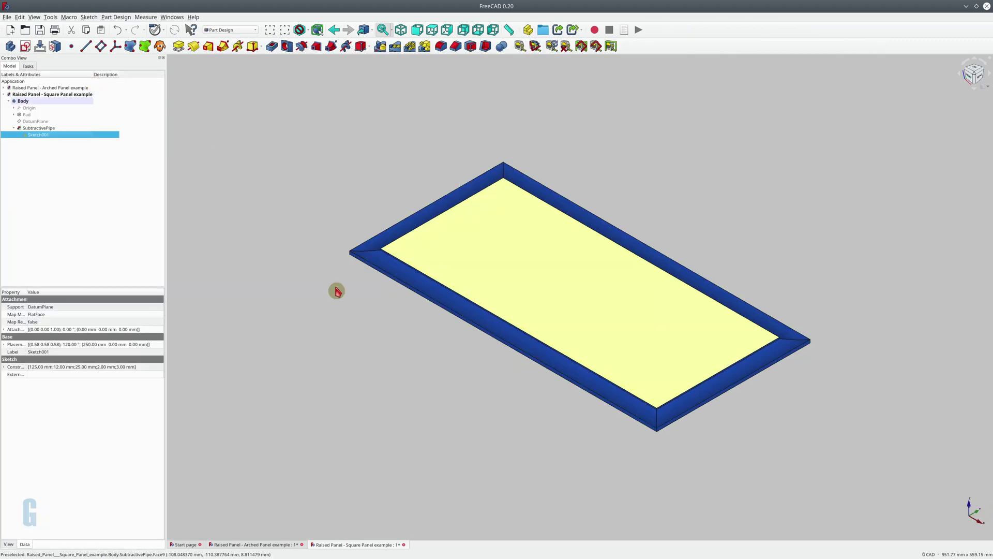
Drag Sketch001's arc so it sags slightly deeper, then close the sketch
{"action": "double_click", "coordinate": [51, 135]}
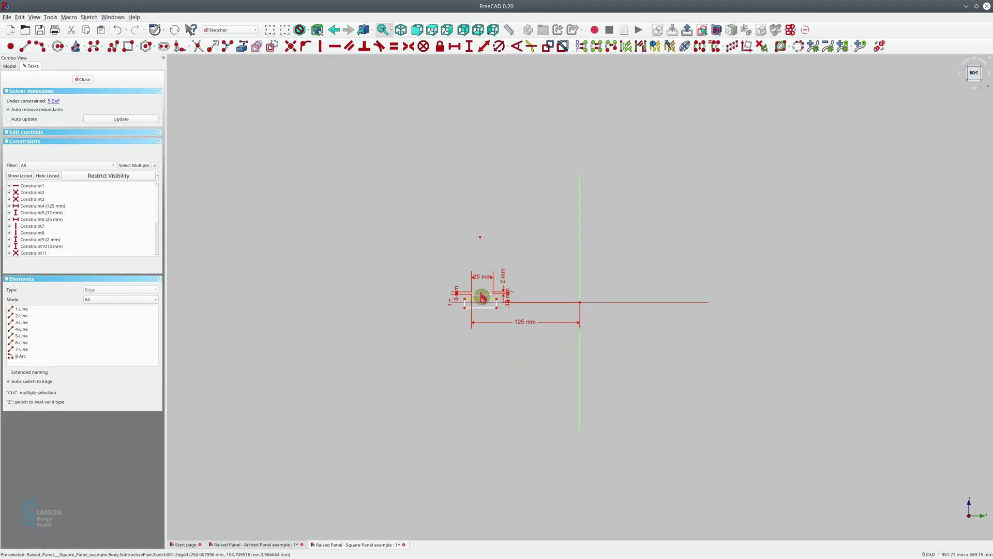
{"action": "scroll", "coordinate": [477, 296], "scroll_direction": "up", "scroll_amount": 5}
{"action": "mouse_move", "coordinate": [509, 323]}
{"action": "left_mouse_down"}
{"action": "mouse_move", "coordinate": [523, 339]}
{"action": "mouse_move", "coordinate": [566, 324]}
{"action": "left_mouse_up"}
{"action": "left_click", "coordinate": [82, 79]}
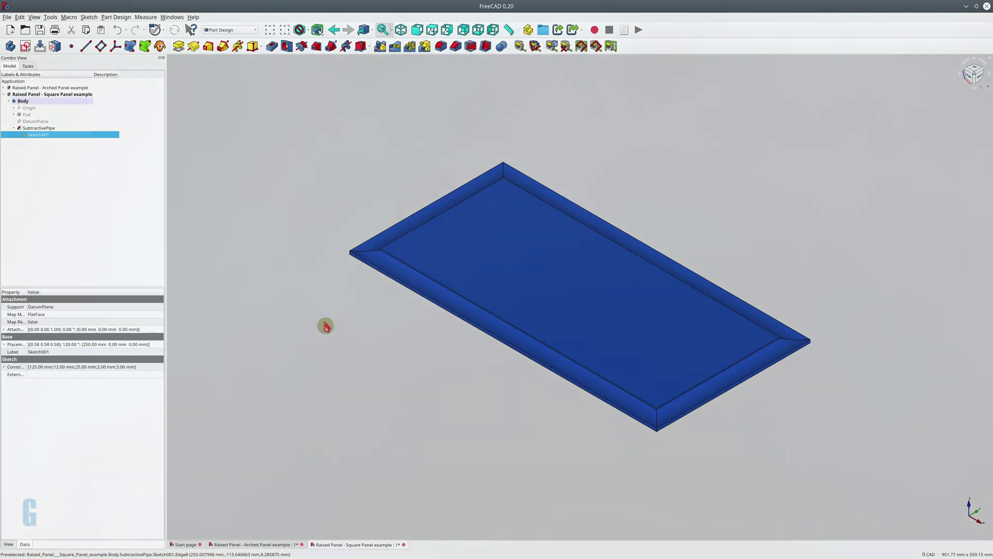